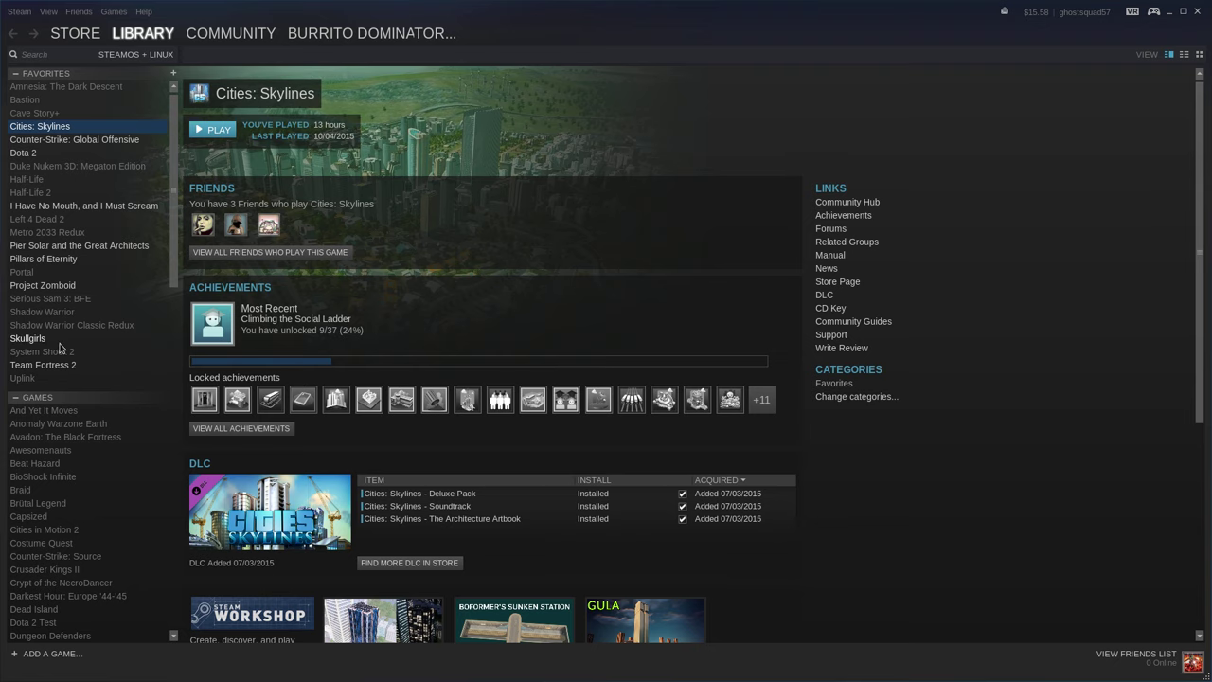
# Browse the Skullgirls and Pillars of Eternity pages, then open shovel_knight_review in LibreOffice Writer
pyautogui.click(28, 338)
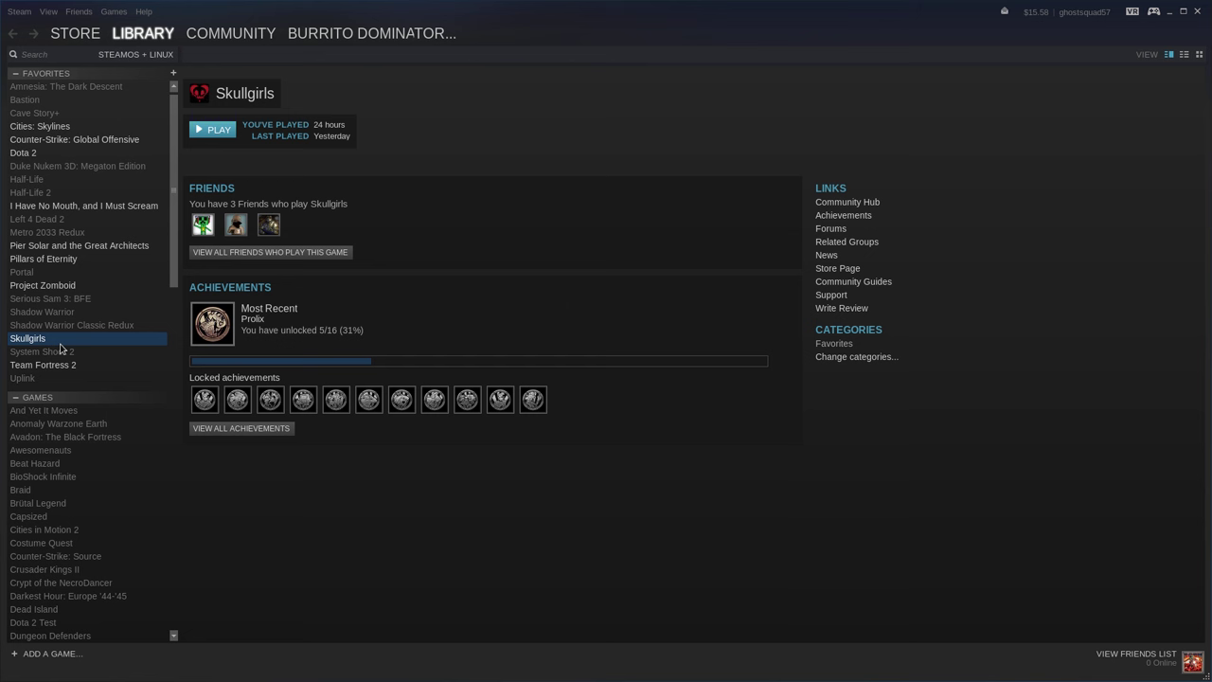
pyautogui.click(44, 258)
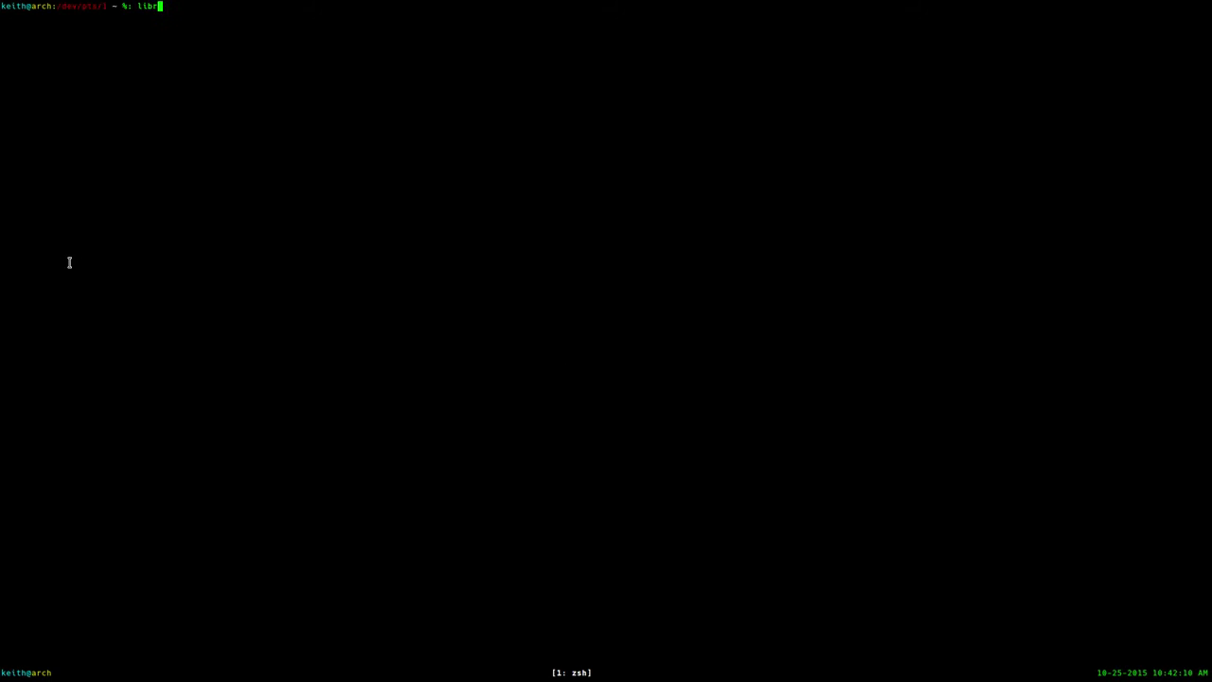
pyautogui.write('eoffice')
pyautogui.press('Return')
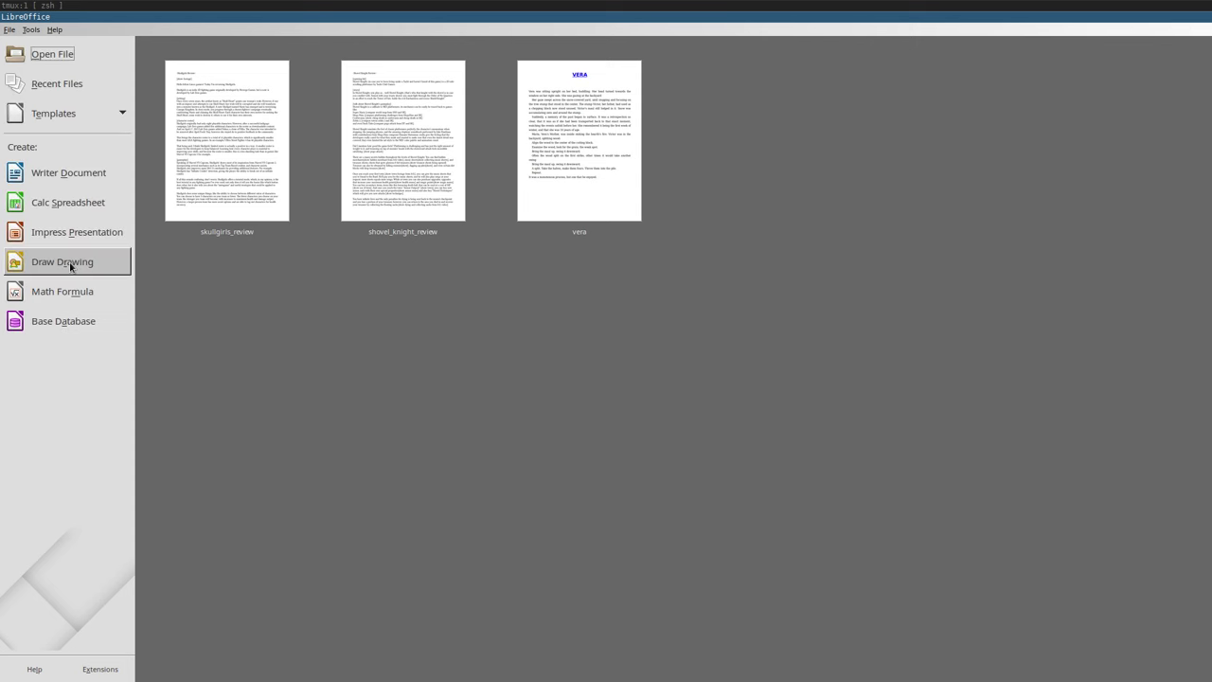
pyautogui.doubleClick(379, 155)
pyautogui.scroll(10, 453, 281)
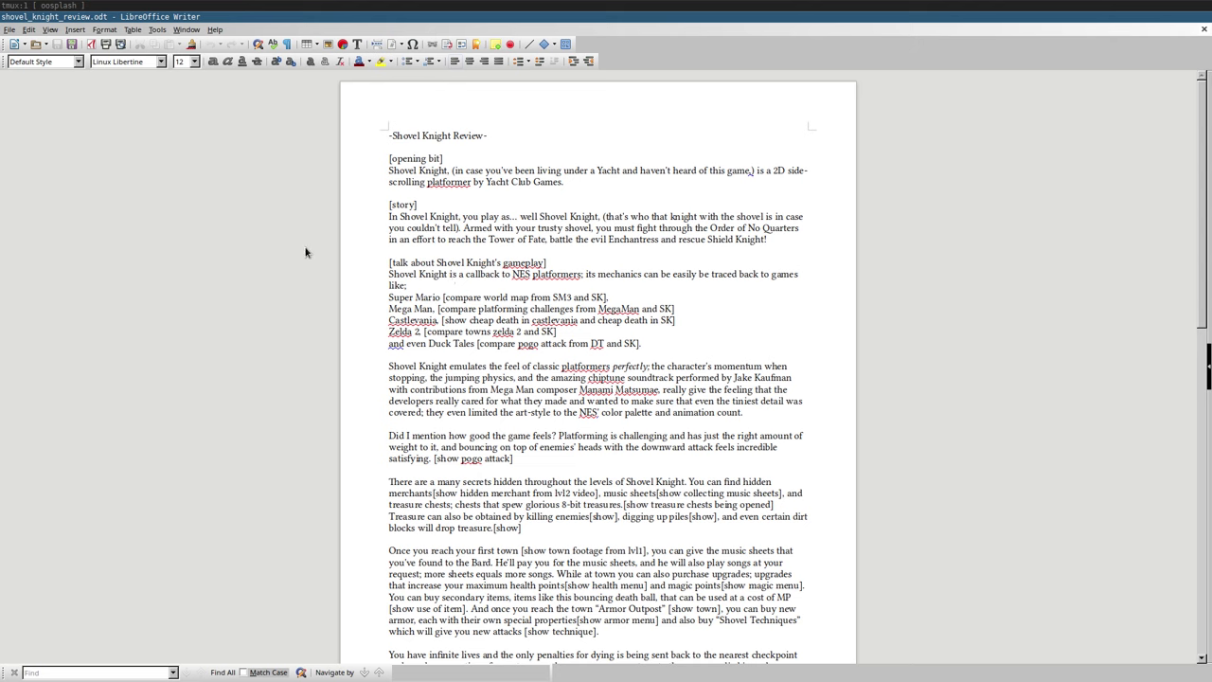
pyautogui.scroll(-1, 423, 258)
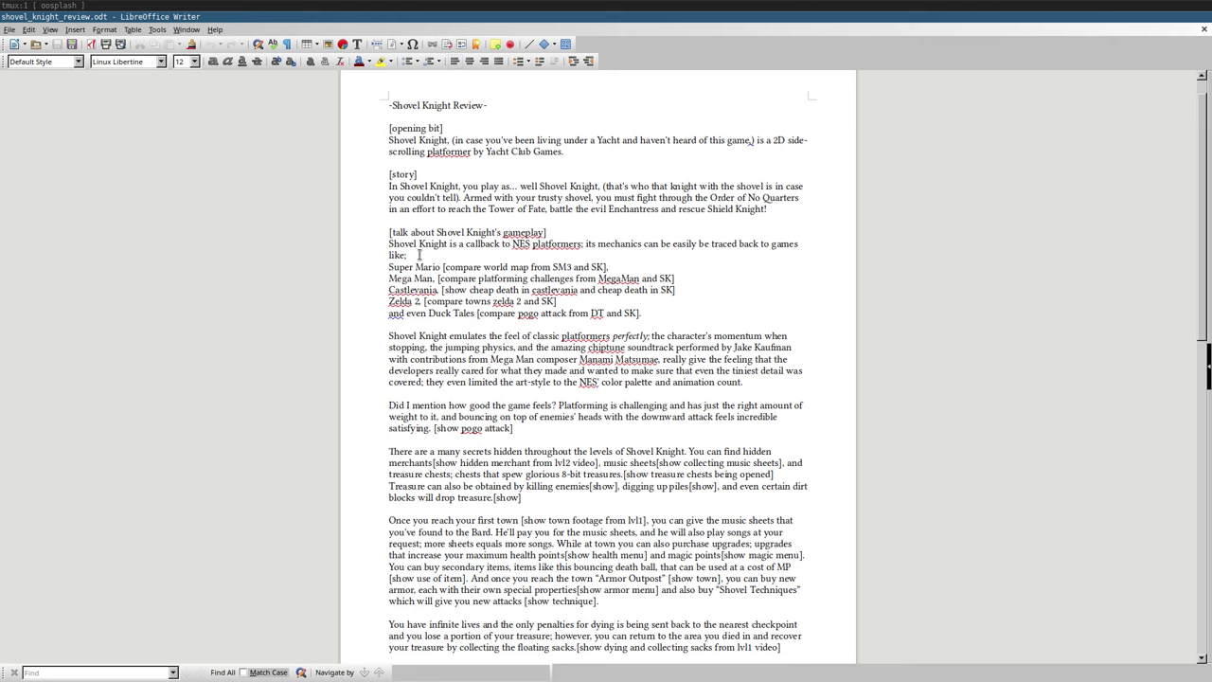
pyautogui.click(388, 301)
pyautogui.moveTo(388, 302); pyautogui.dragTo(422, 301)
pyautogui.click(331, 284)
# Launch Audacity through dmenu ('auda') from a new terminal tile beside the review document
pyautogui.press('super+f')
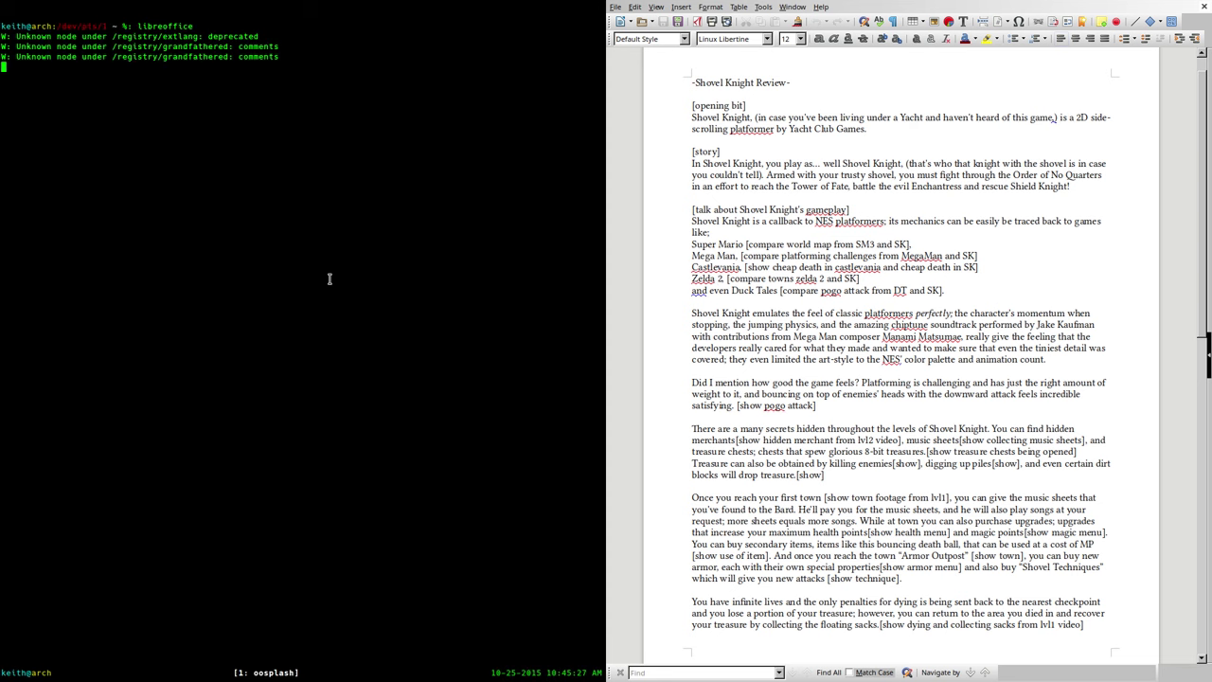
pyautogui.press('super+d')
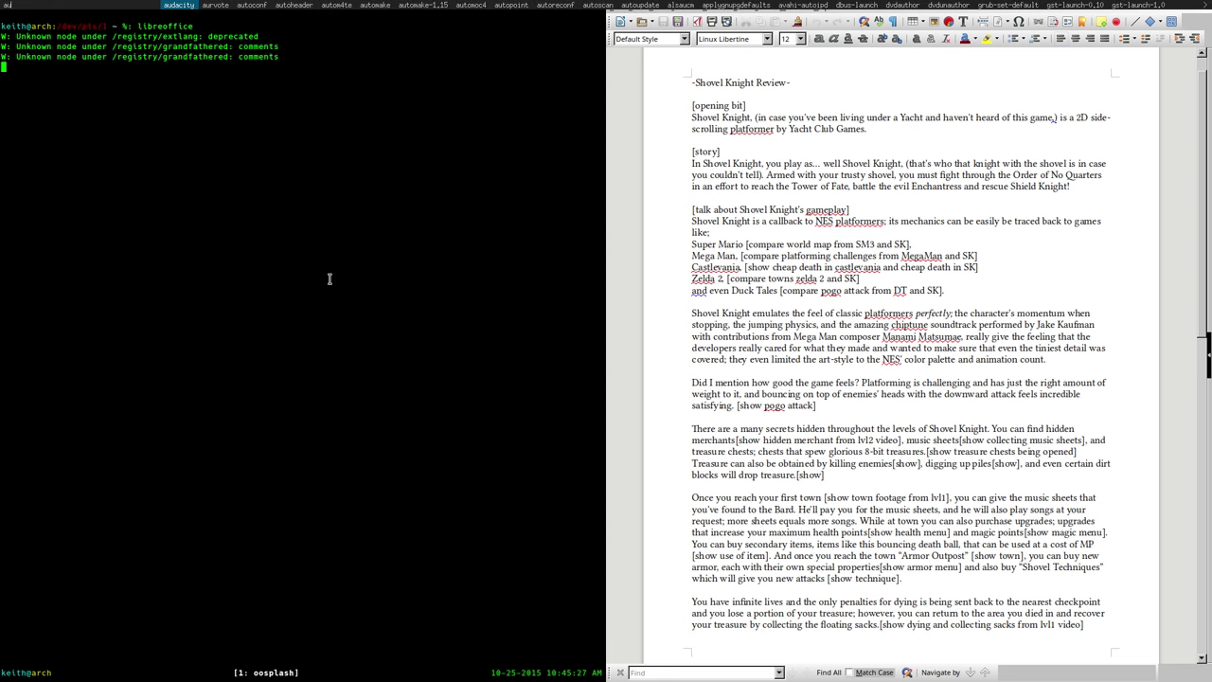
pyautogui.write('auda')
pyautogui.press('Return')
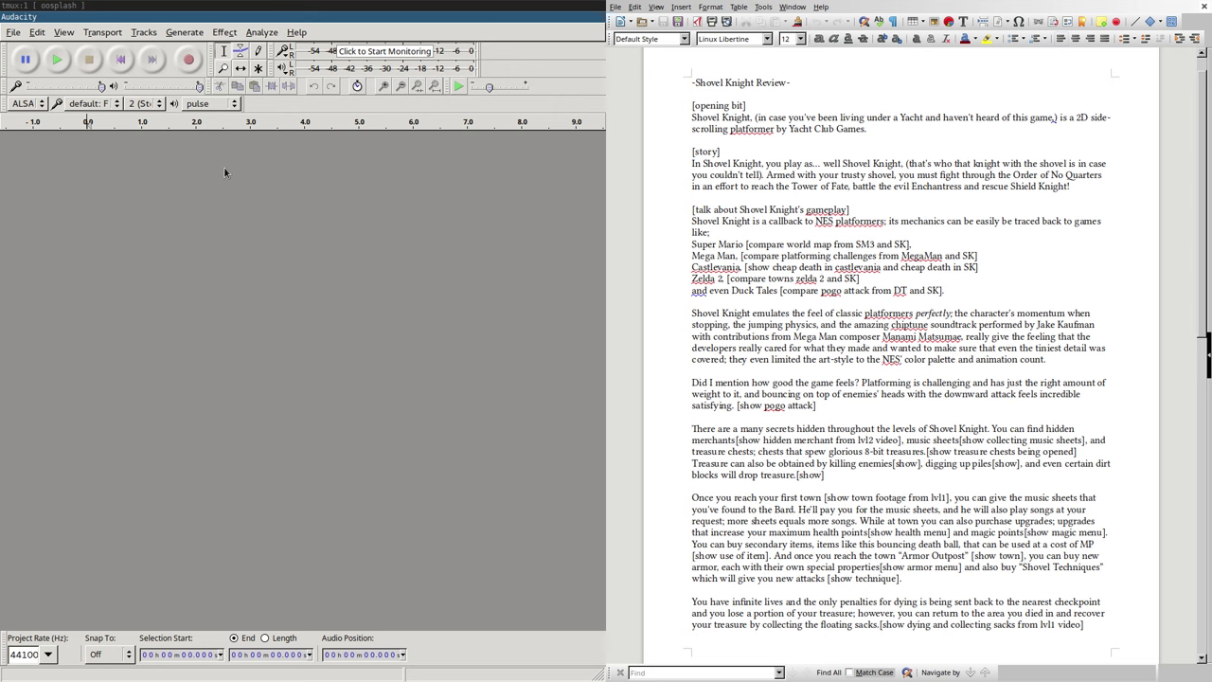
pyautogui.click(224, 32)
pyautogui.click(206, 34)
pyautogui.click(225, 32)
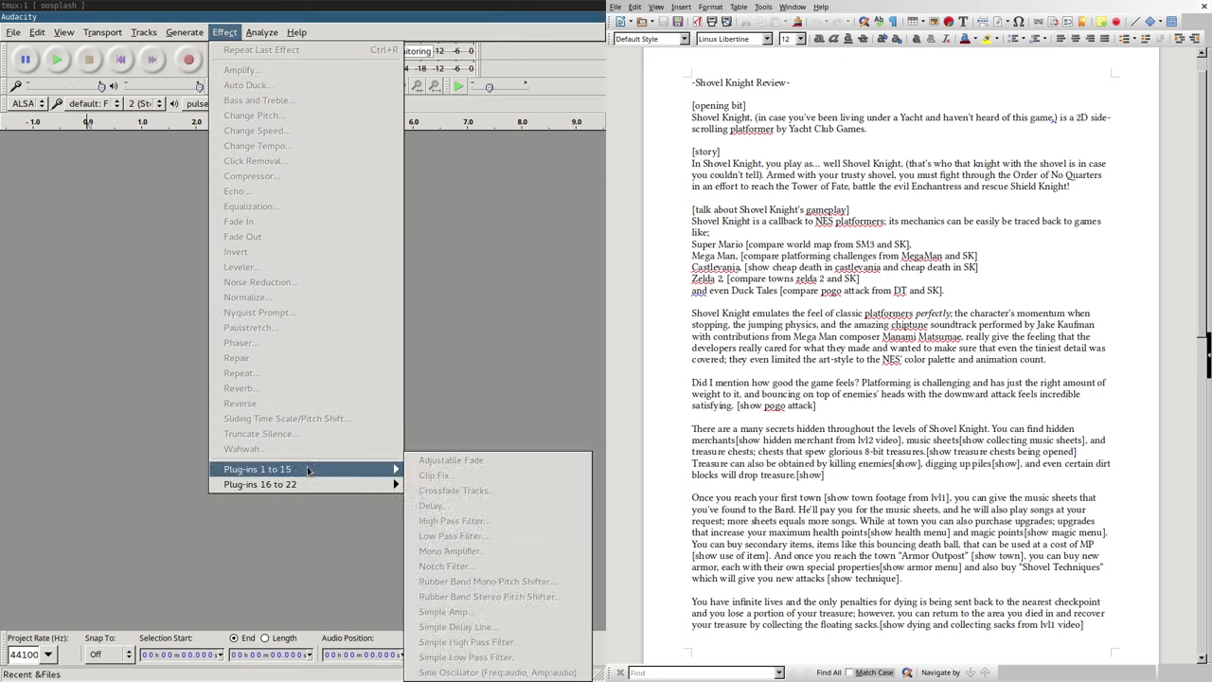
pyautogui.moveTo(258, 468)
pyautogui.click(191, 358)
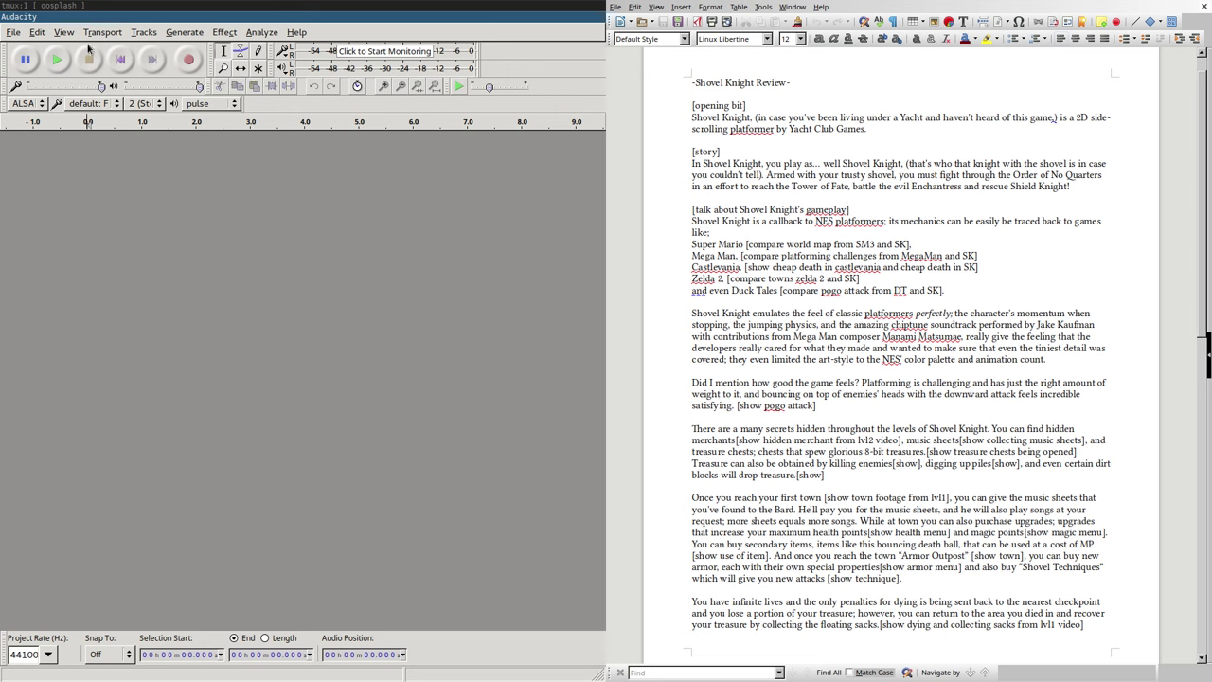
# Open Audacity's File menu and dismiss it without choosing anything
pyautogui.click(13, 32)
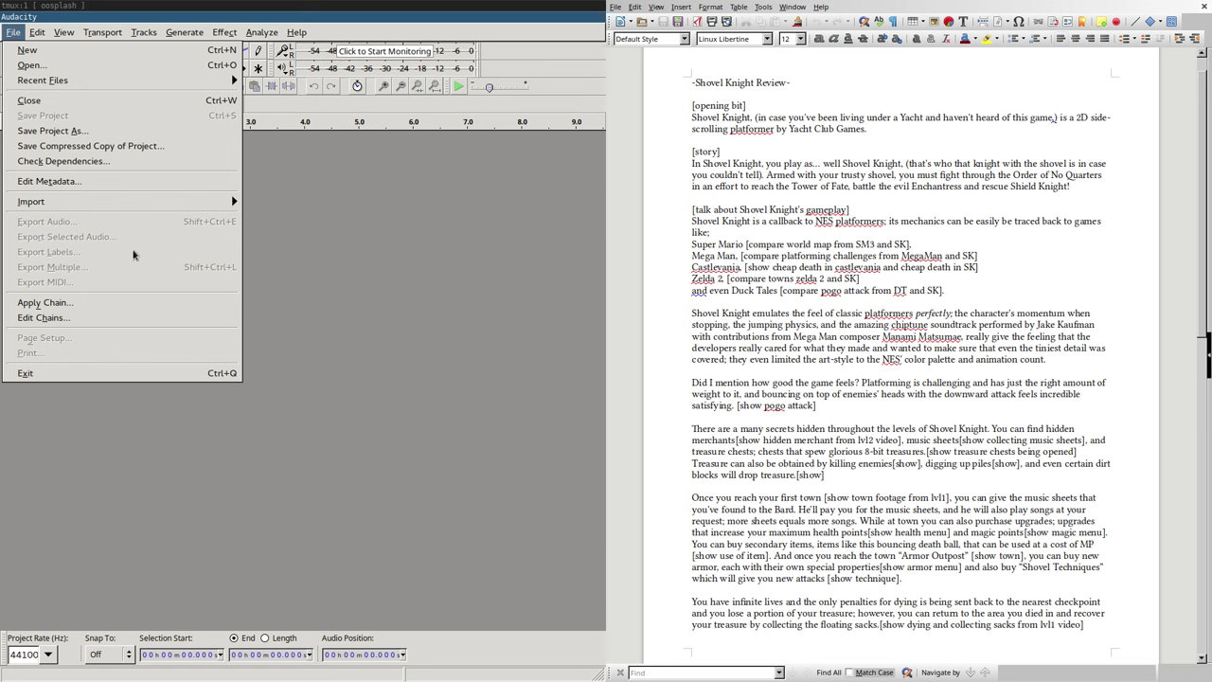
pyautogui.click(428, 278)
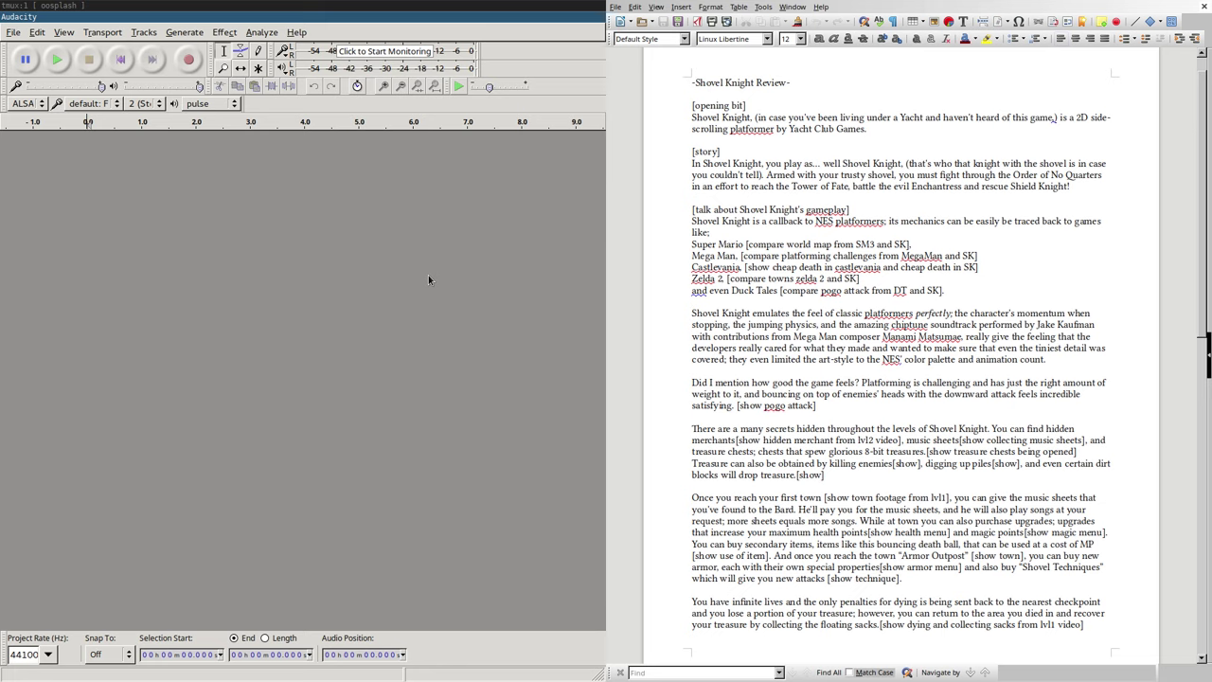
# Close LibreOffice Writer, launch SimpleScreenRecorder from the terminal, and make its window floating
pyautogui.hotkey('ctrl', 'q')
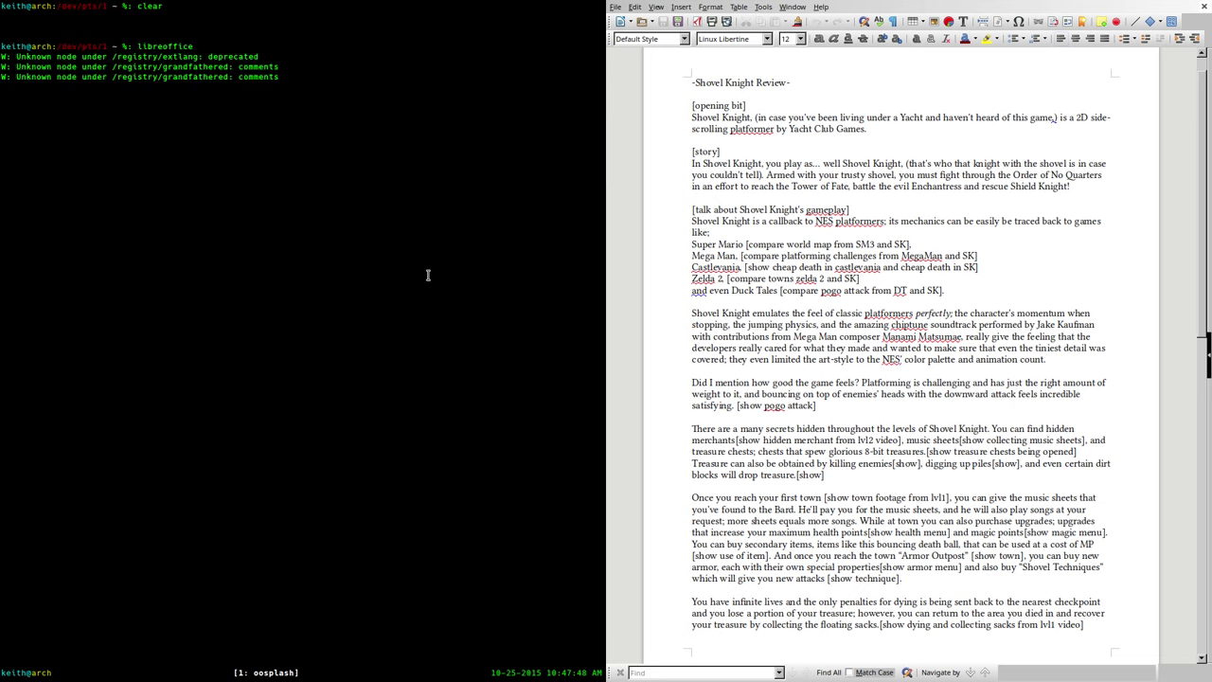
pyautogui.hotkey('ctrl', 'q')
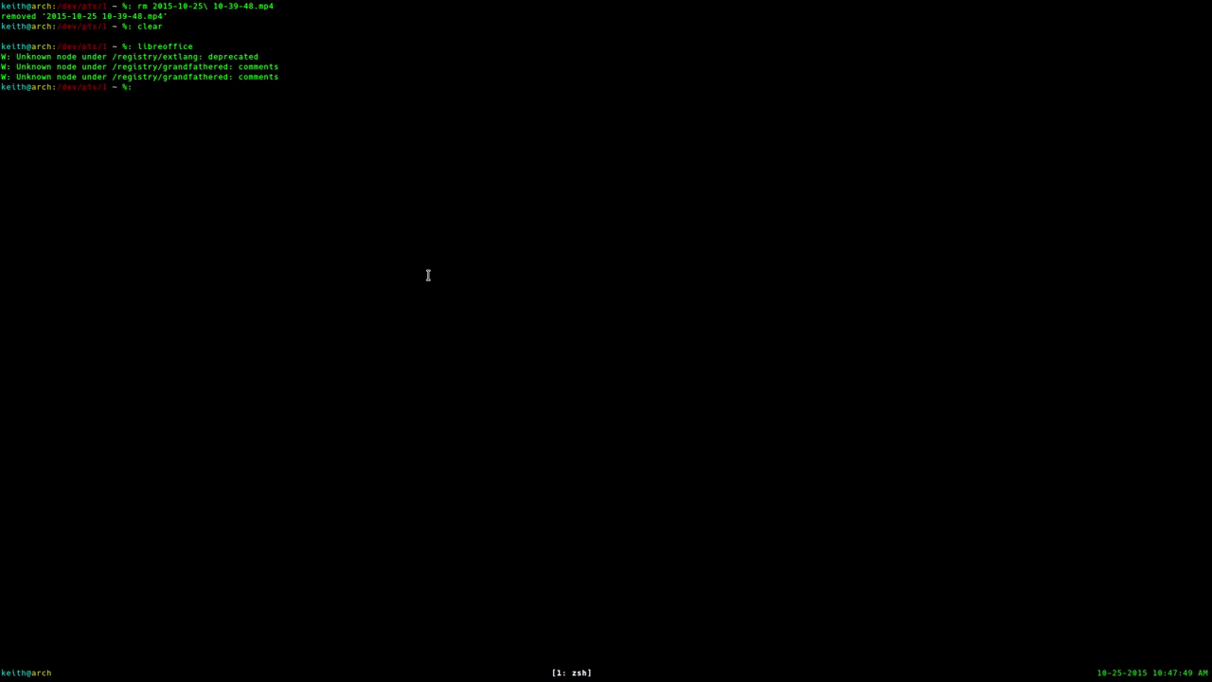
pyautogui.write('simple')
pyautogui.press('Tab')
pyautogui.press('Tab')
pyautogui.press('Return')
pyautogui.press('super+shift+space')
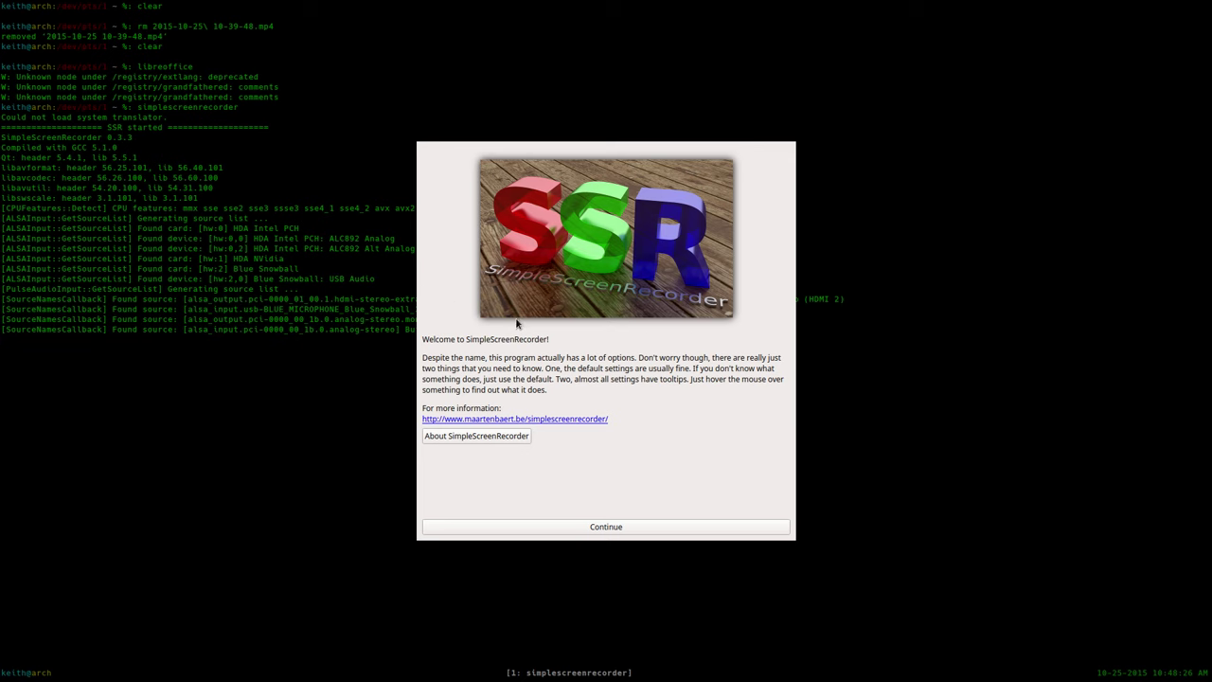
# Pass the welcome page, keep Monitor of Built-in Audio Analog Stereo as source, and continue
pyautogui.click(625, 527)
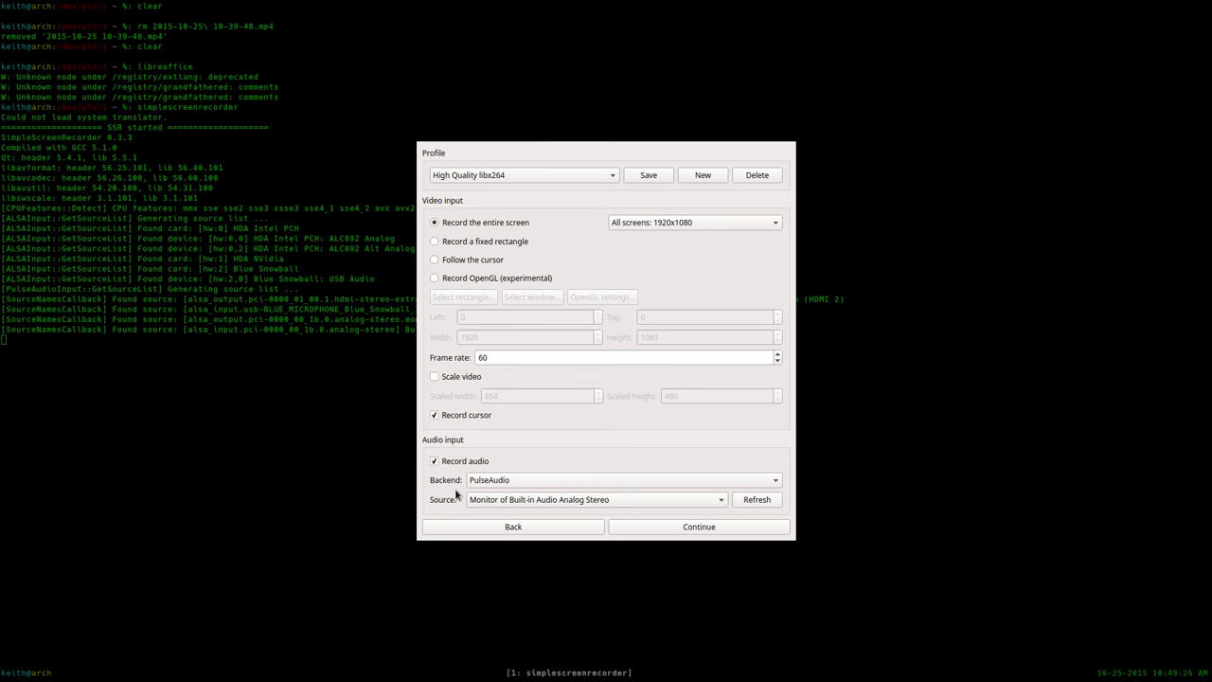
pyautogui.click(492, 499)
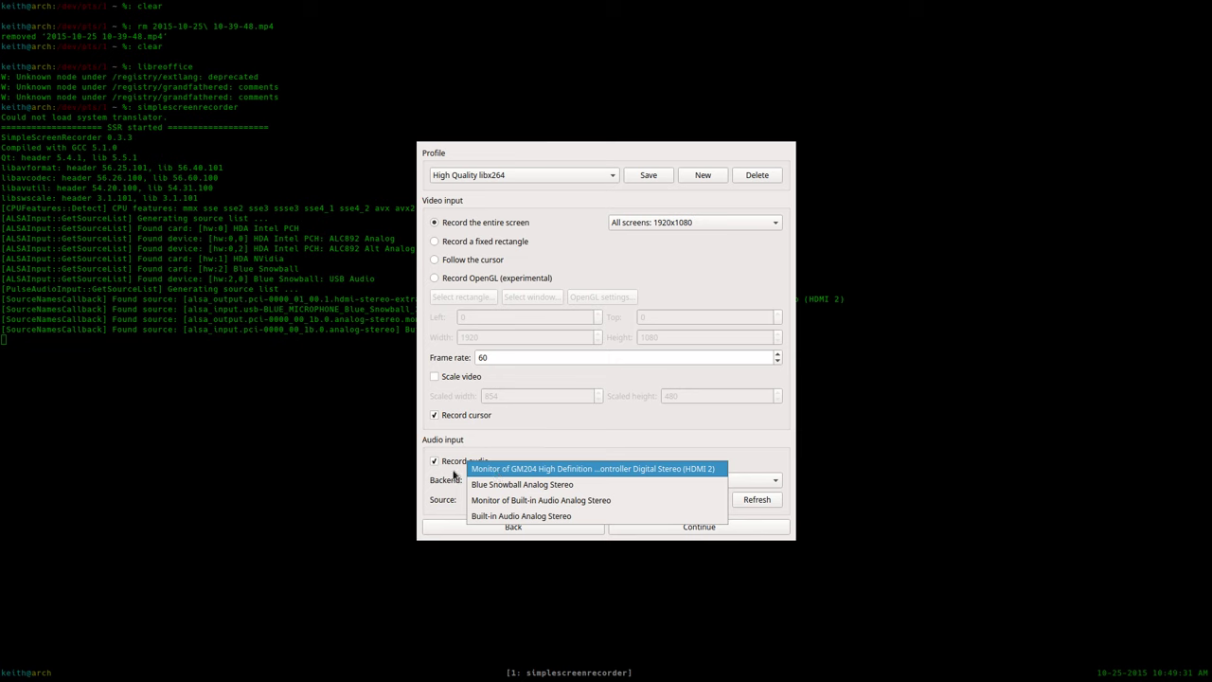
pyautogui.click(455, 476)
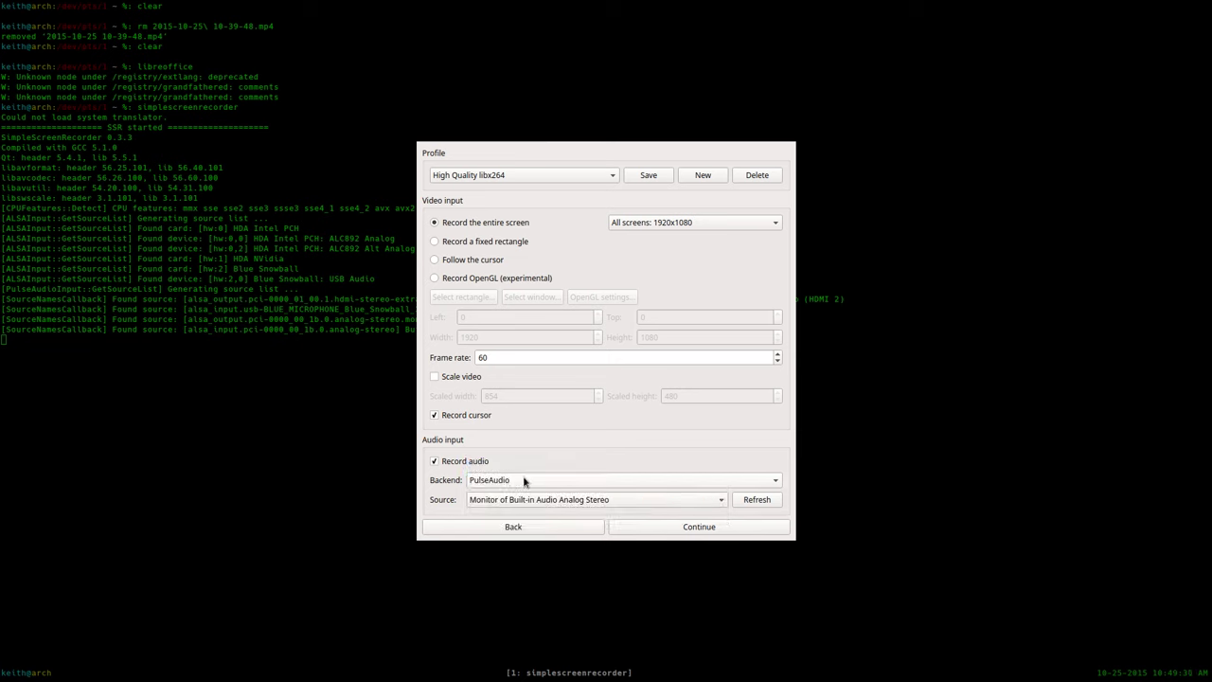
pyautogui.click(640, 532)
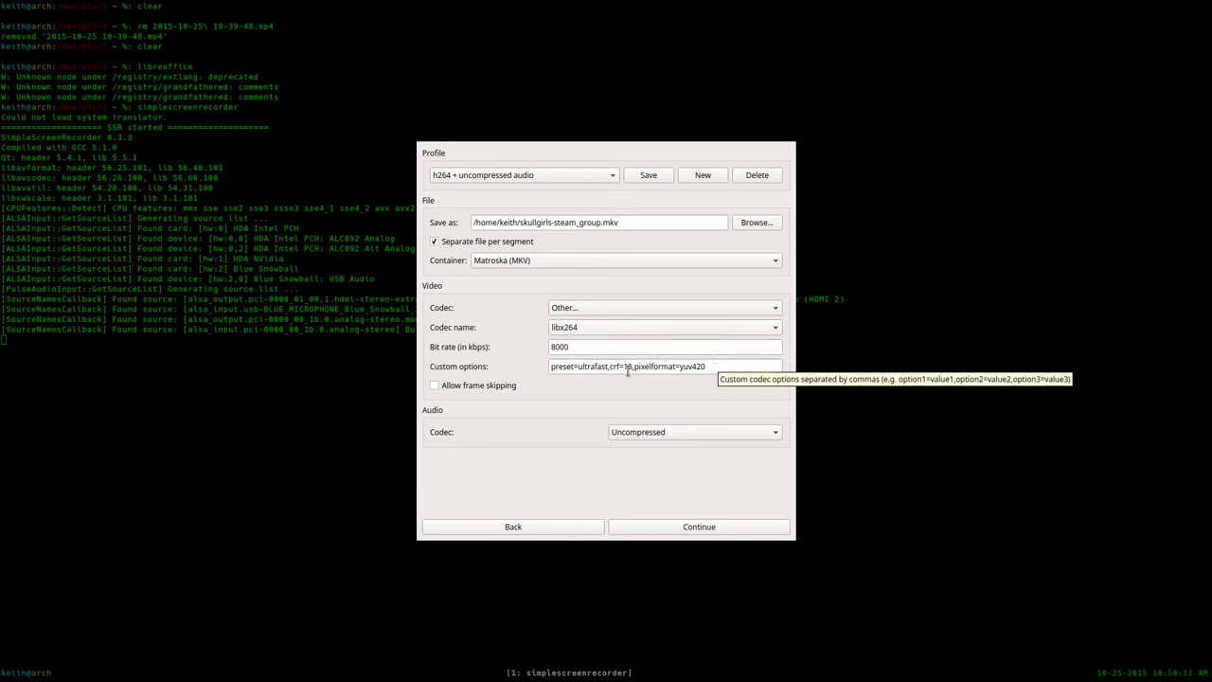
# Select the 8 in the crf=18 libx264 custom option
pyautogui.moveTo(632, 366); pyautogui.dragTo(627, 366)
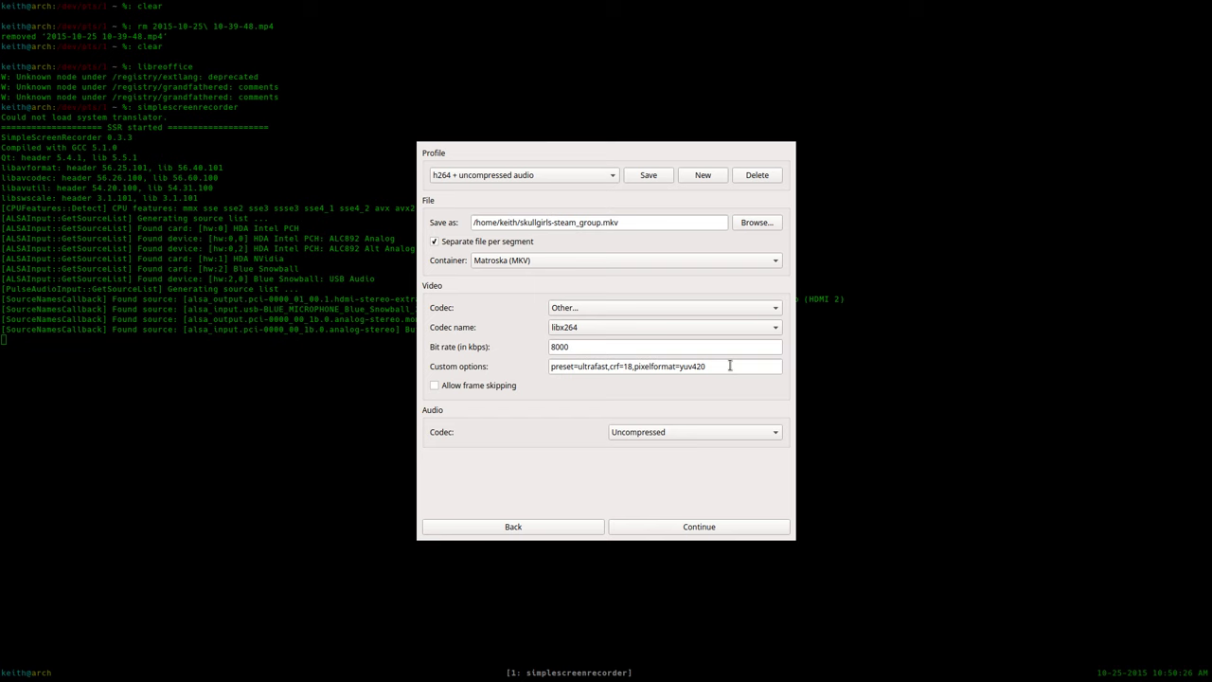
# Continue to the Recording page, then quit SimpleScreenRecorder without recording
pyautogui.click(639, 527)
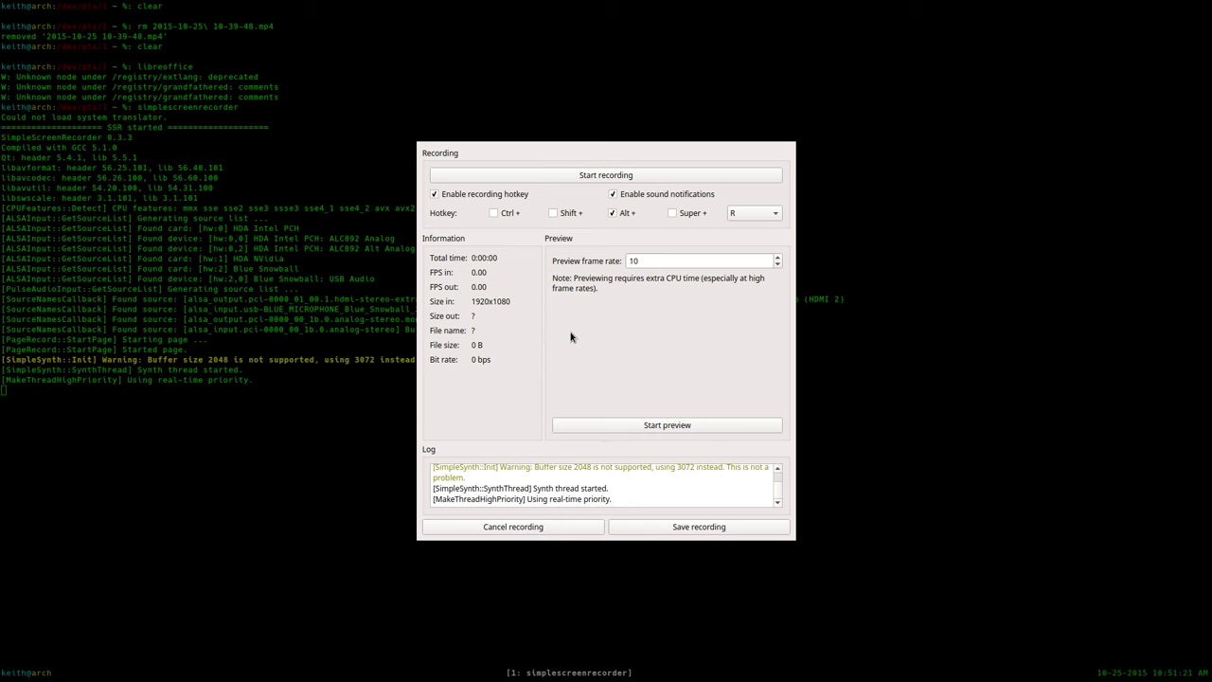
pyautogui.press('super+shift+q')
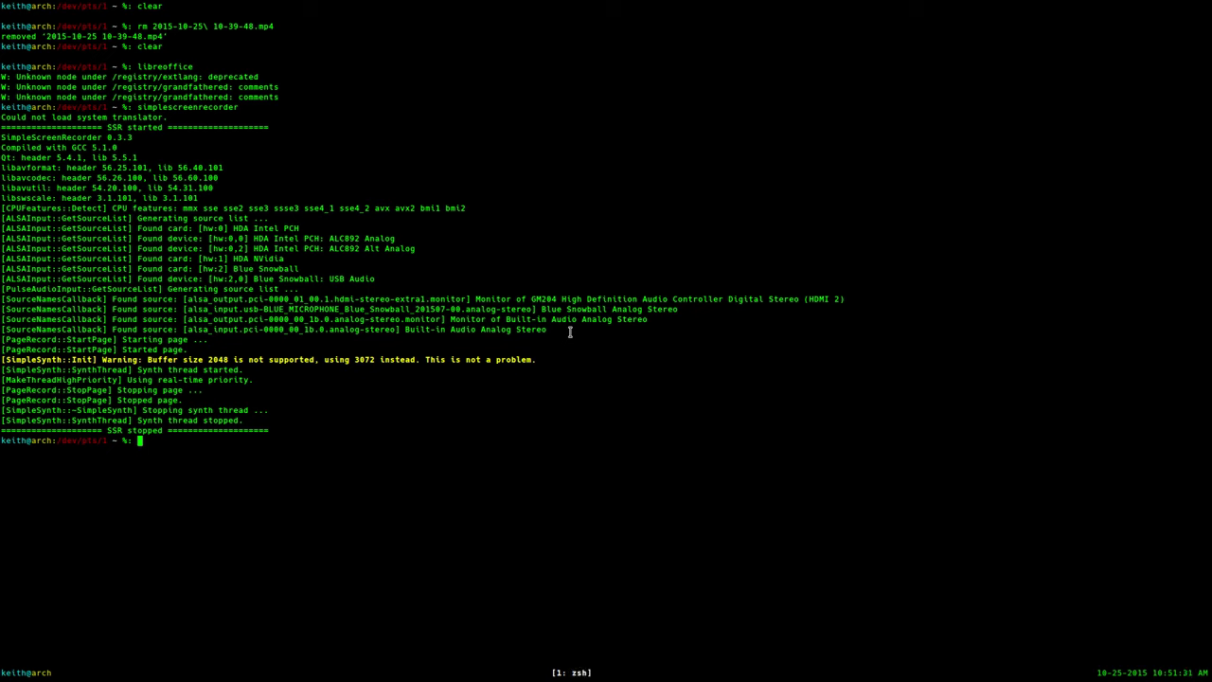
pyautogui.write('cd vid')
# Navigate to ~/Videos/Projects/shovel_knight_review and list its contents
pyautogui.press('Tab')
pyautogui.press('Return')
pyautogui.write('cd')
pyautogui.press('Tab')
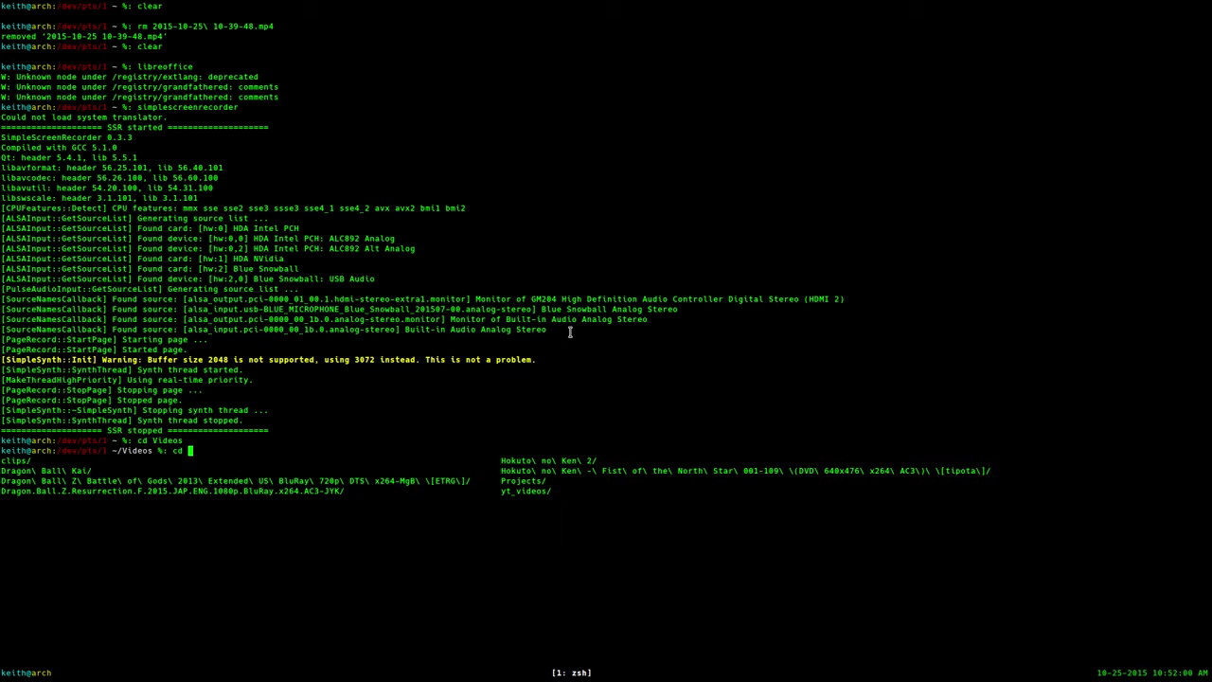
pyautogui.press('Tab')
pyautogui.press('Tab')
pyautogui.press('Tab')
pyautogui.press('Tab')
pyautogui.press('Tab')
pyautogui.press('Tab')
pyautogui.press('Return')
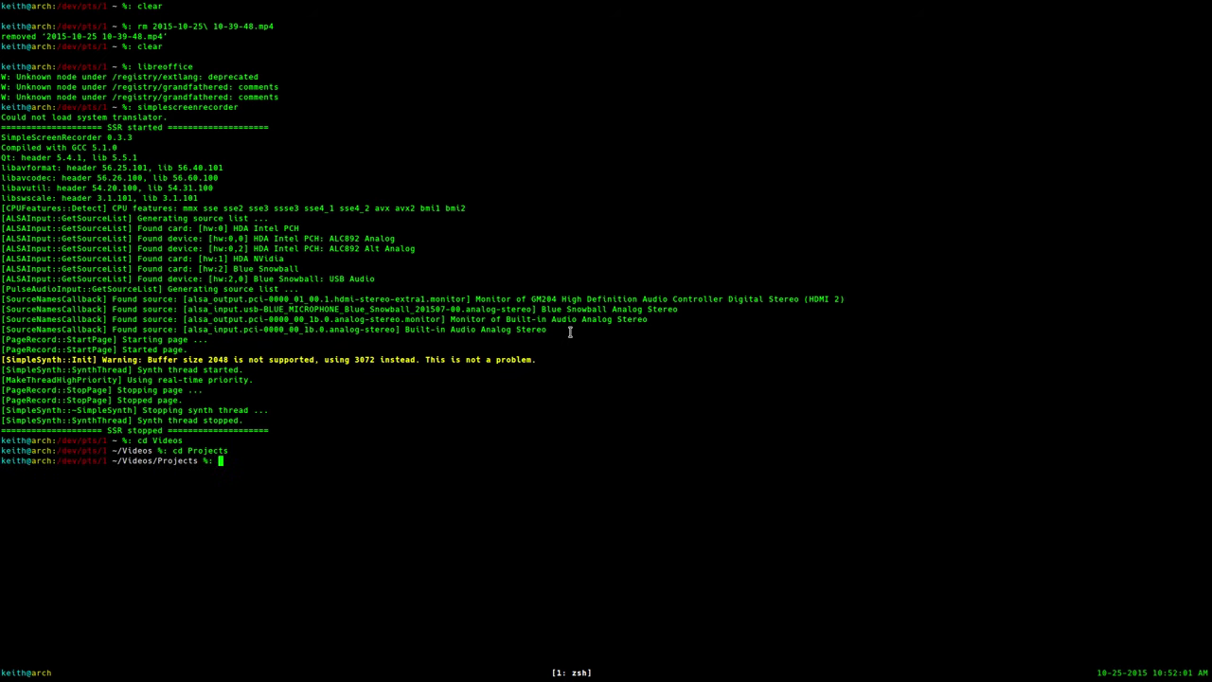
pyautogui.write('ls')
pyautogui.press('Return')
pyautogui.write('cd dh')
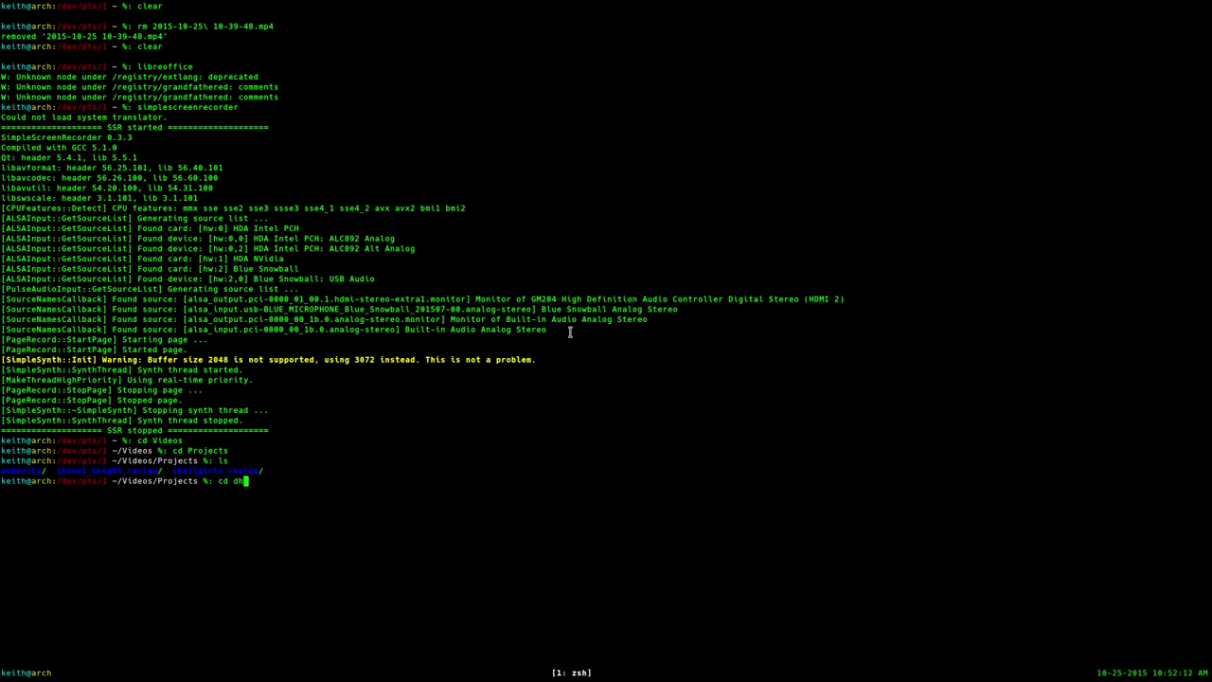
pyautogui.press('BackSpace')
pyautogui.write('s')
pyautogui.press('Tab')
pyautogui.press('Return')
pyautogui.write('ls')
pyautogui.press('Return')
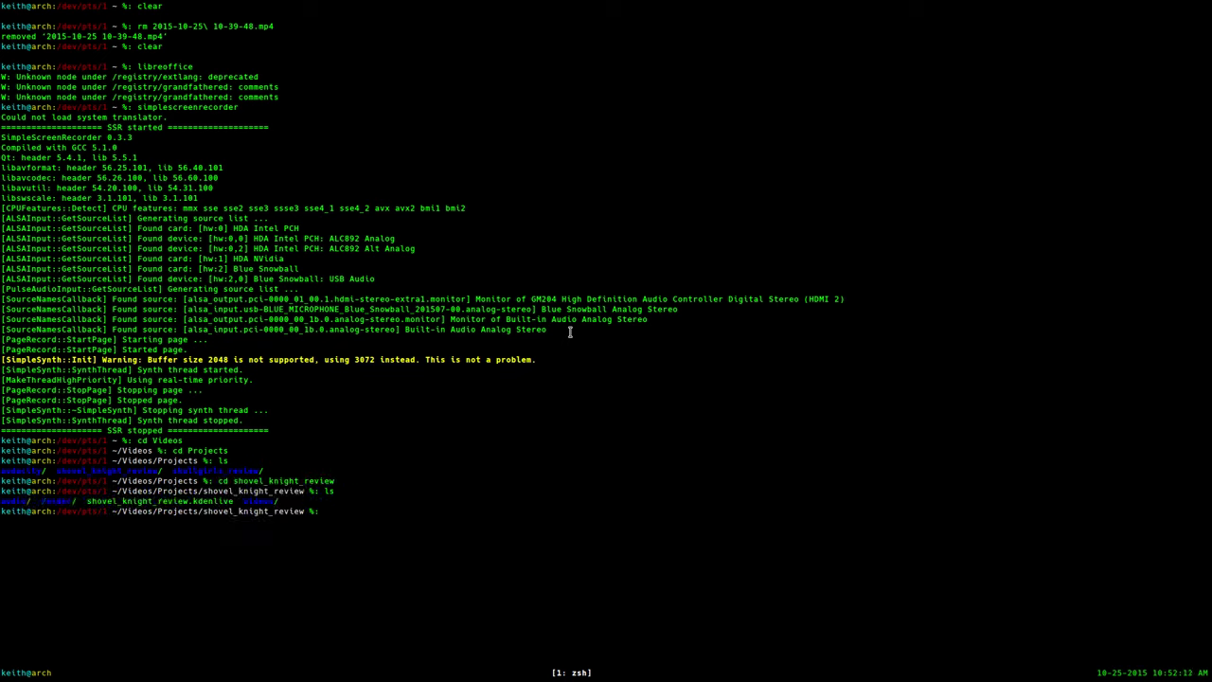
pyautogui.write('ls aud')
# List the audio, videos and render folders, then return home and clear the screen
pyautogui.press('Tab')
pyautogui.press('Return')
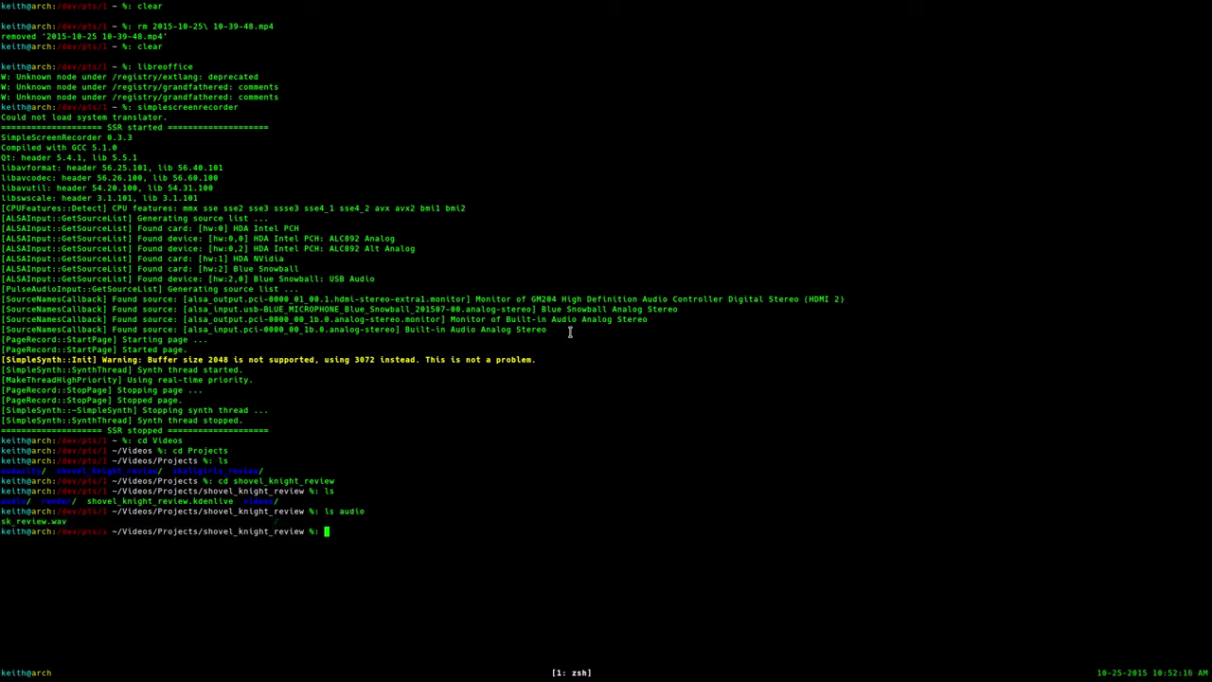
pyautogui.write('ls vid')
pyautogui.press('Tab')
pyautogui.press('Return')
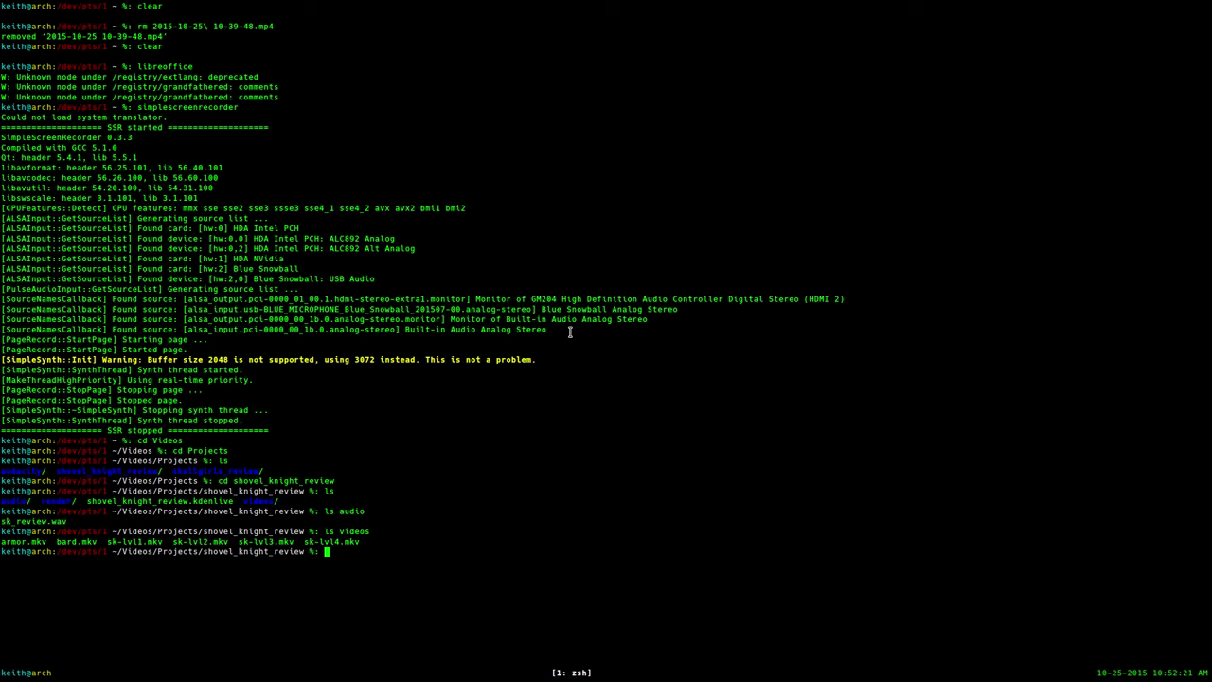
pyautogui.write('ls render')
pyautogui.press('Return')
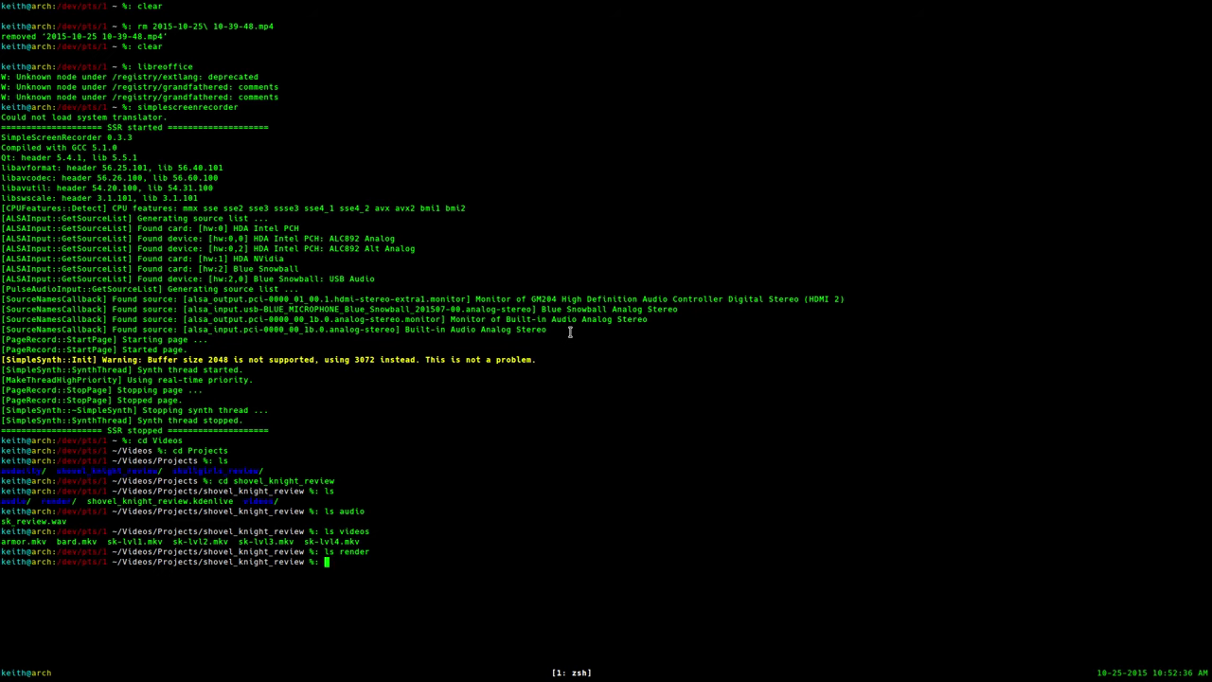
pyautogui.write('cd')
pyautogui.press('Return')
pyautogui.write('clear')
pyautogui.press('Return')
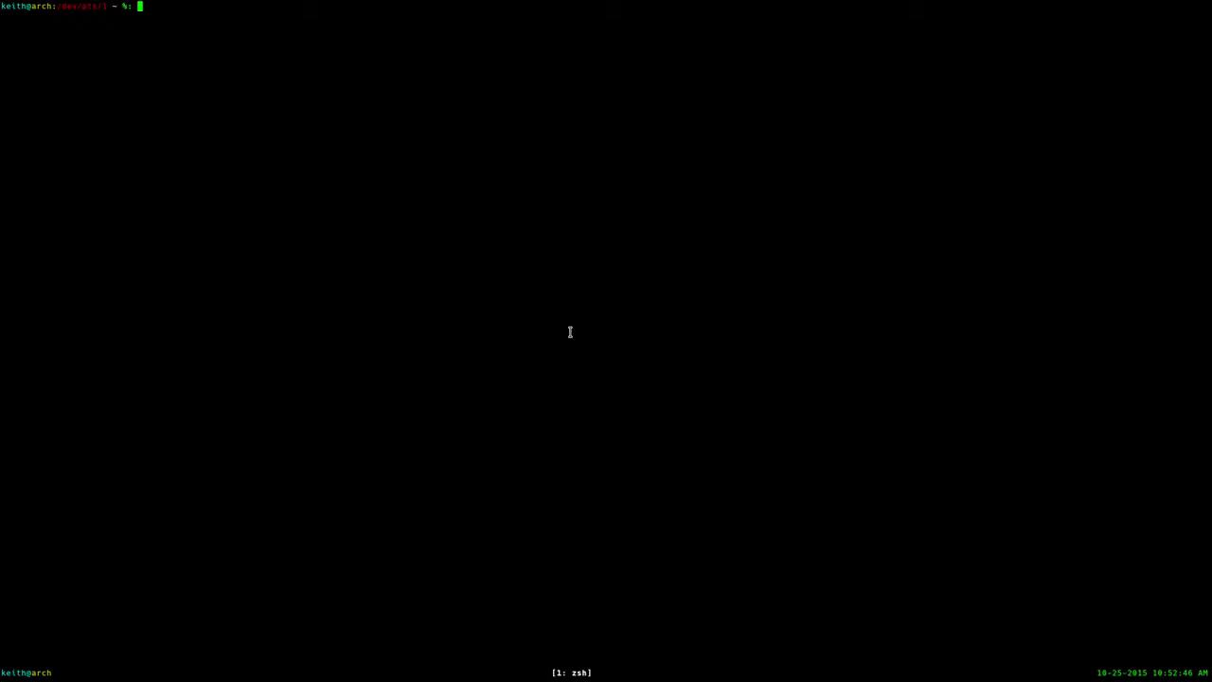
pyautogui.write('blender')
# Launch Blender, dismiss the splash, choose the Video Editing layout, and make the Graph Editor a File Browser
pyautogui.press('Return')
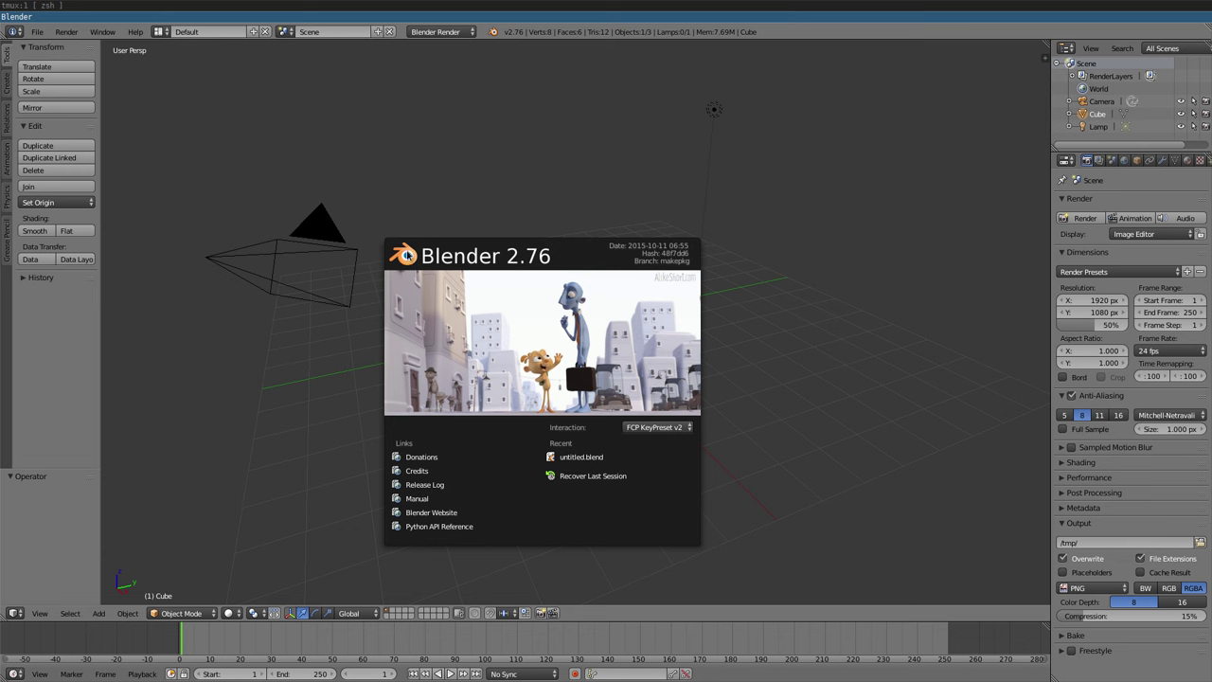
pyautogui.click(344, 162)
pyautogui.click(199, 31)
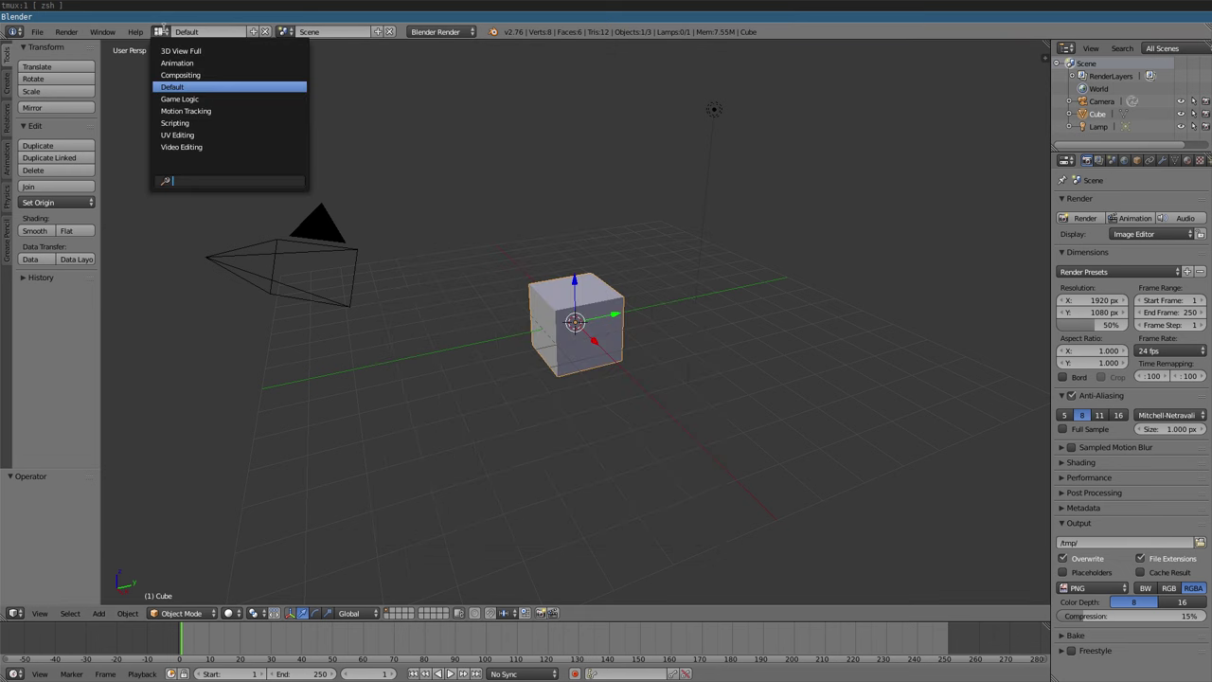
pyautogui.click(199, 150)
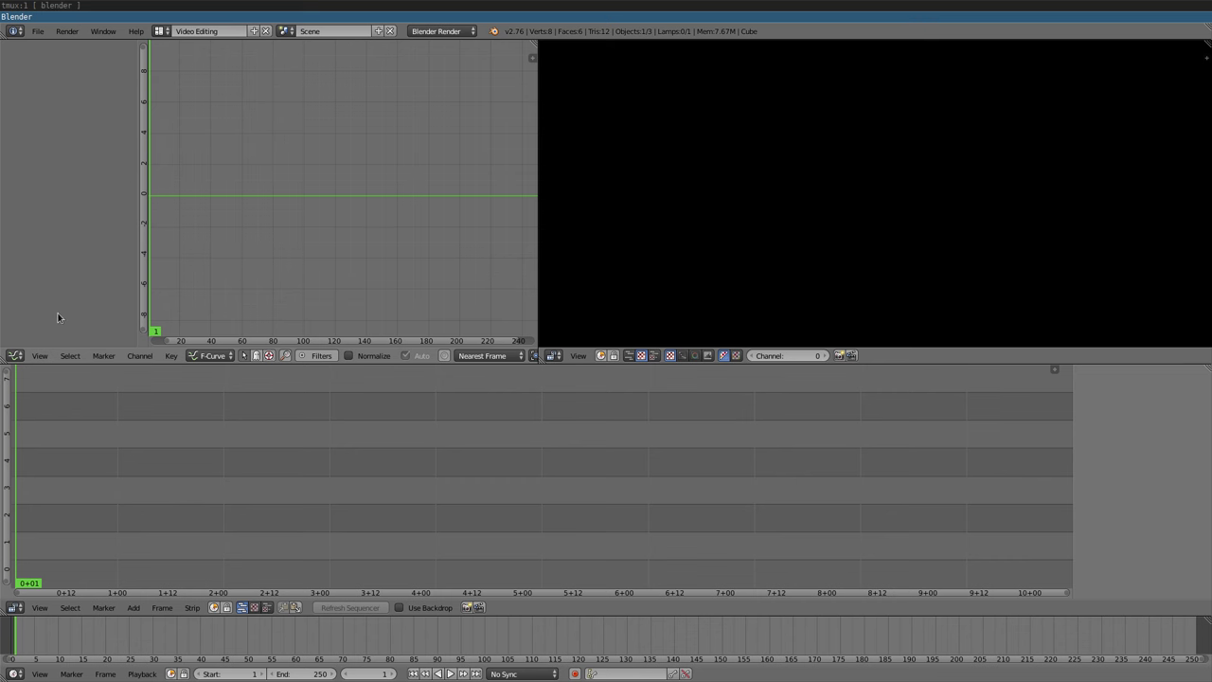
pyautogui.click(16, 355)
pyautogui.click(51, 105)
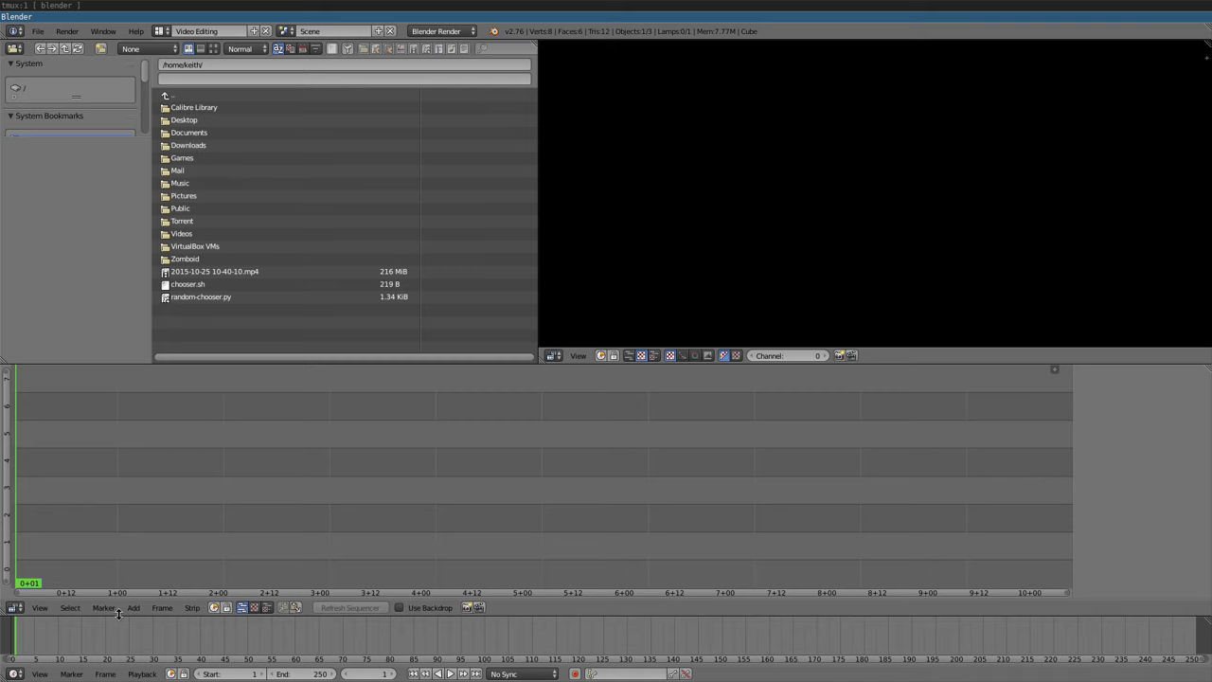
# Drag sk_review.wav from shovel_knight_review/audio into the sequencer as a sound strip
pyautogui.moveTo(100, 598); pyautogui.dragTo(120, 644)
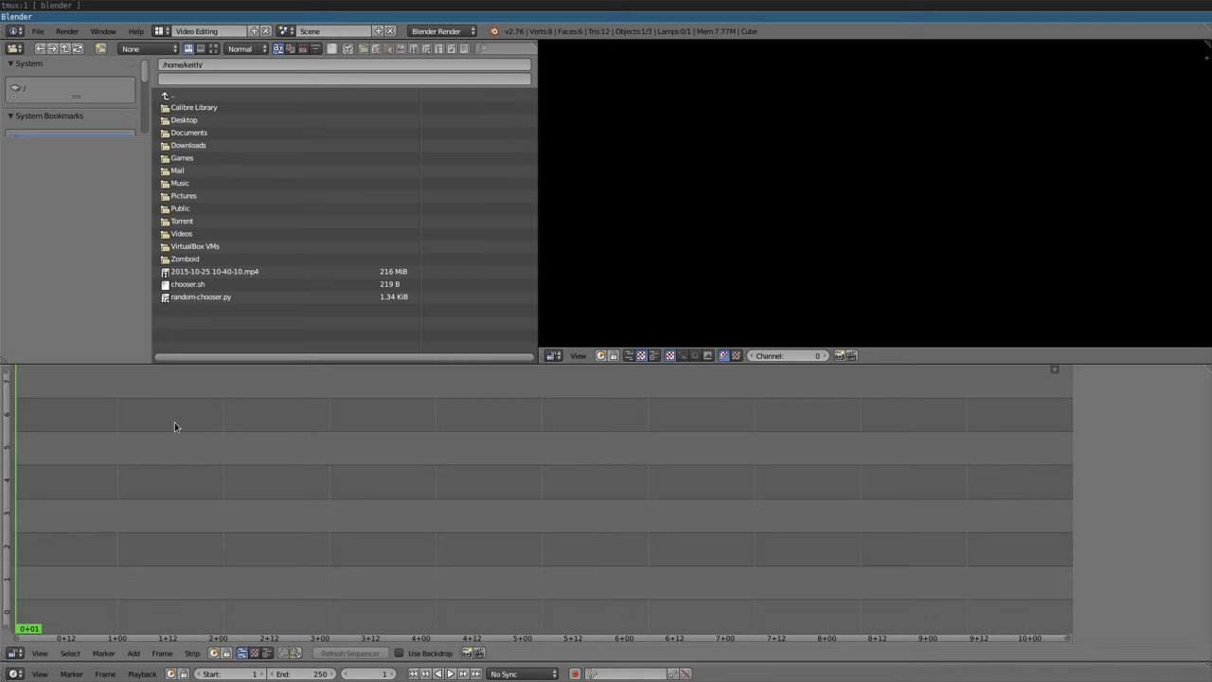
pyautogui.click(181, 233)
pyautogui.click(184, 183)
pyautogui.click(196, 121)
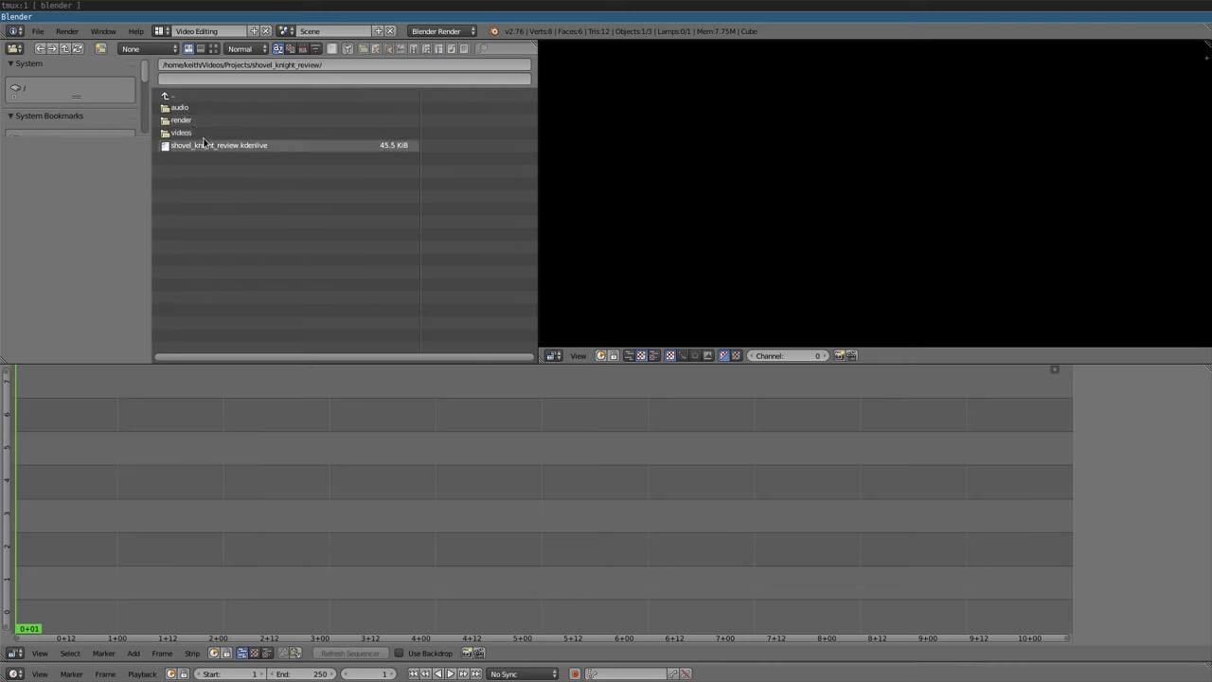
pyautogui.click(180, 107)
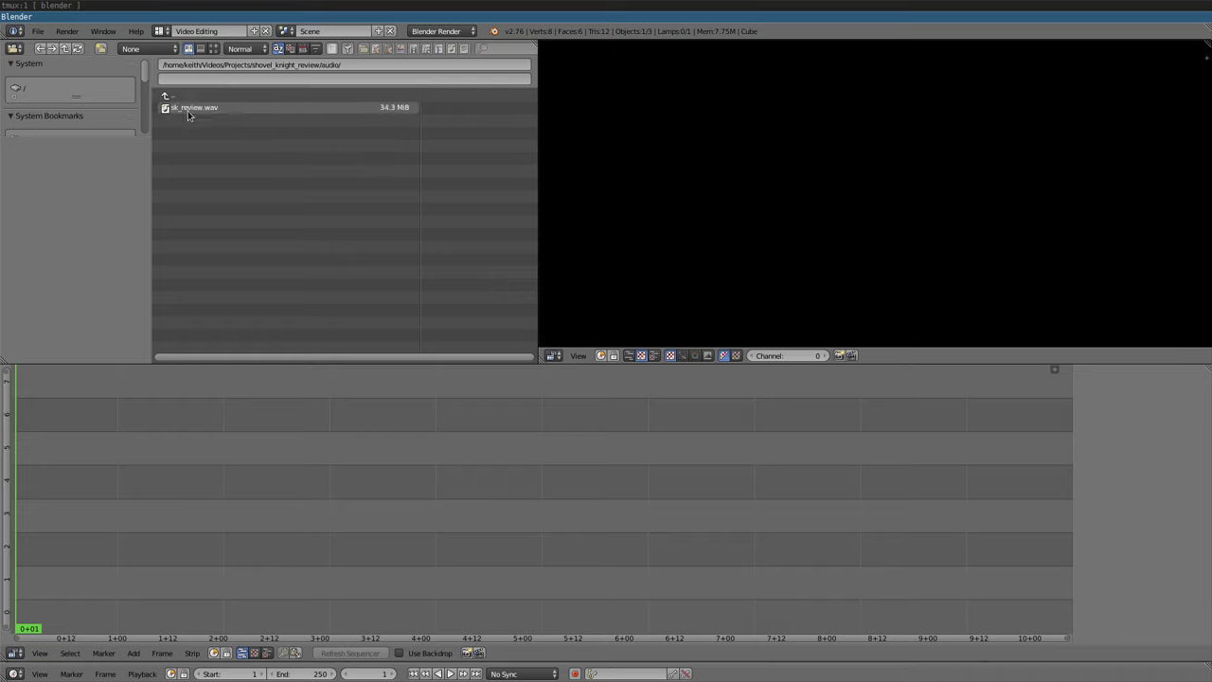
pyautogui.moveTo(187, 108); pyautogui.dragTo(31, 594)
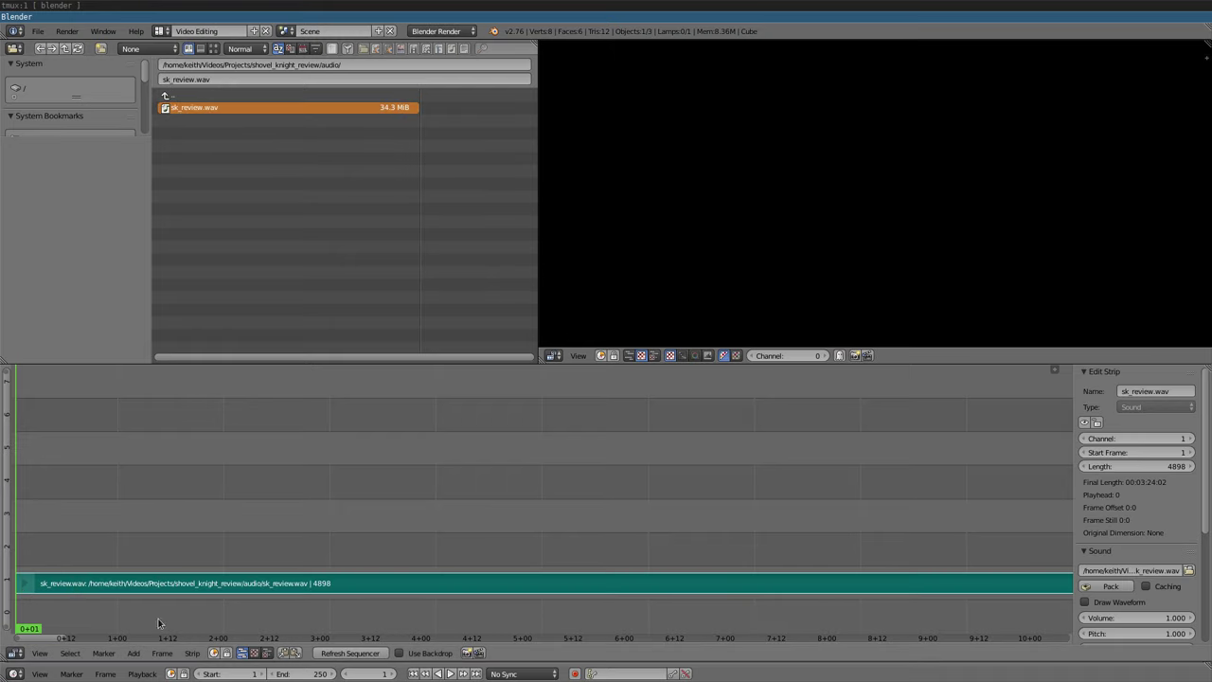
# Turn on waveform drawing so the sound strip shows its waveform
pyautogui.click(40, 654)
pyautogui.moveTo(77, 557)
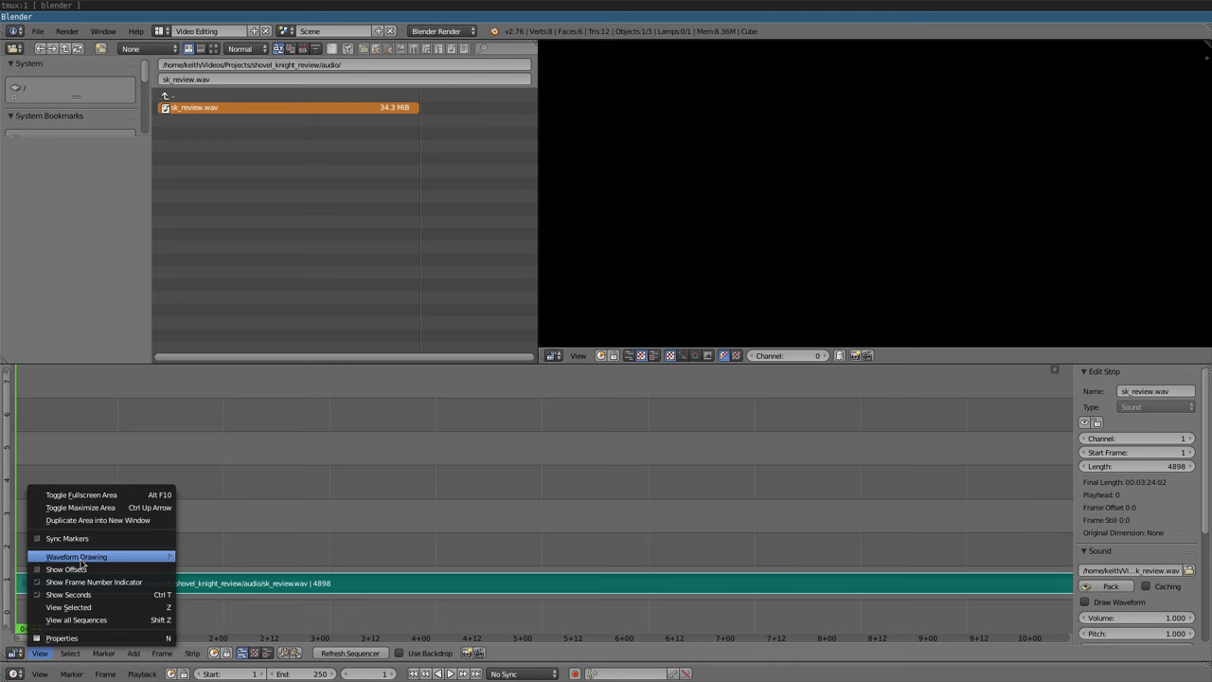
pyautogui.click(232, 571)
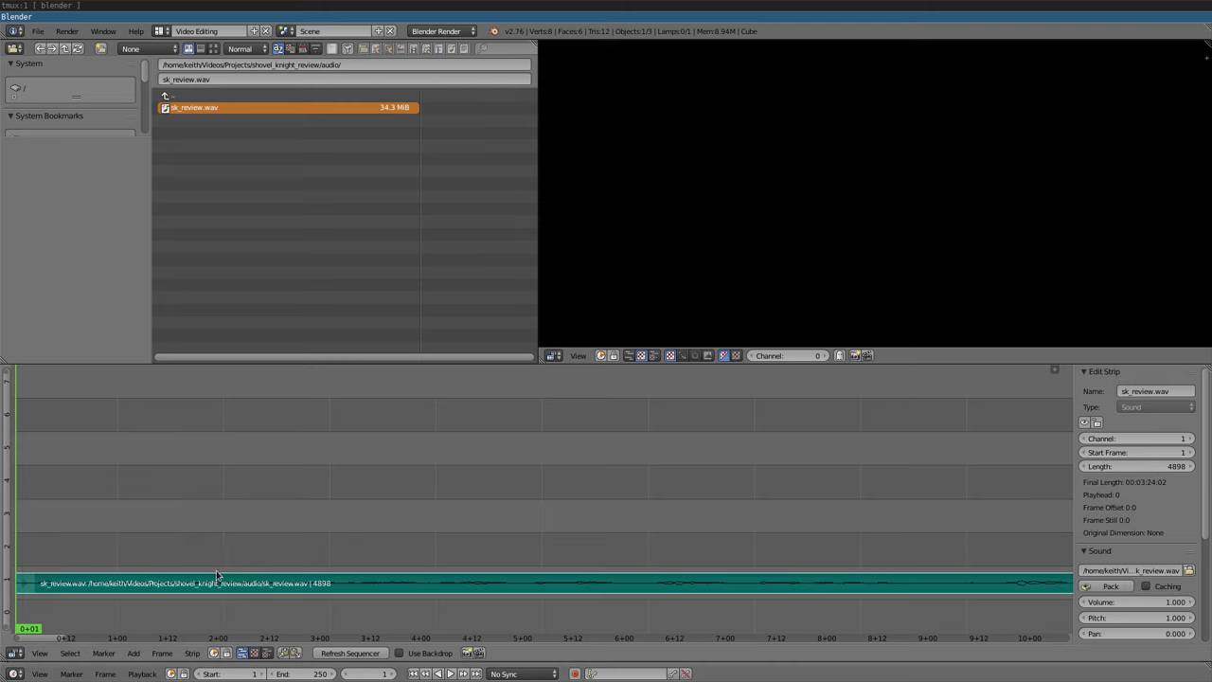
pyautogui.click(133, 654)
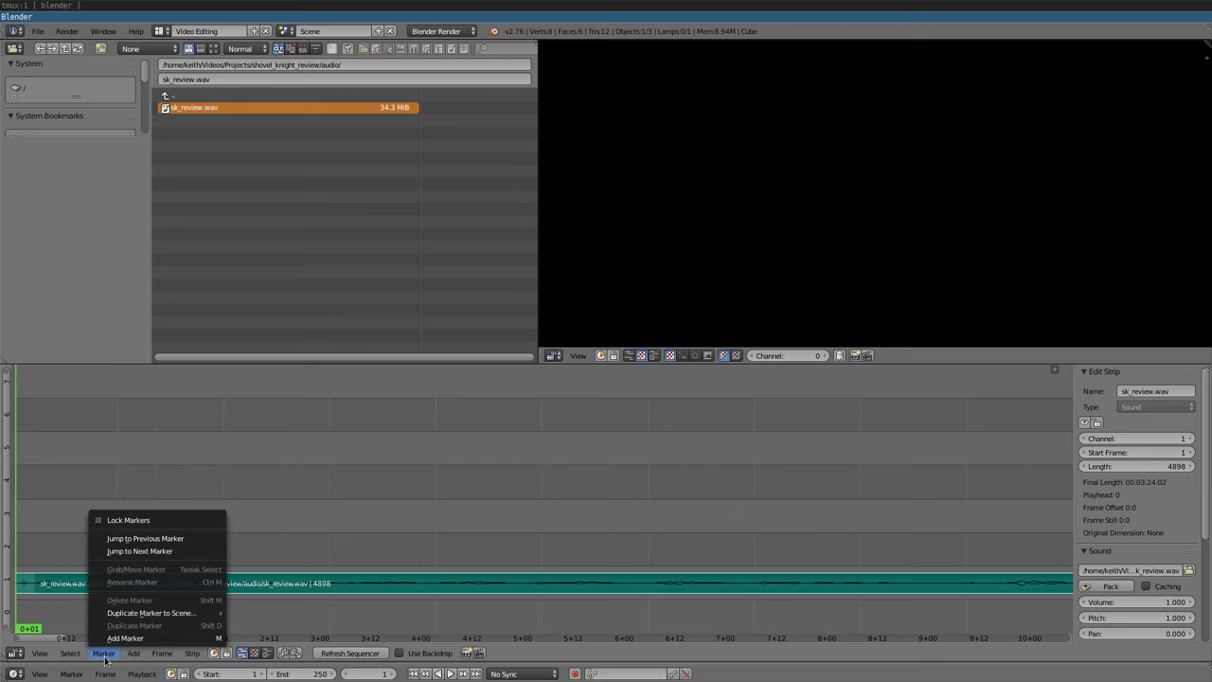
# Play the narration and scrub the playhead back to frame 142
pyautogui.click(38, 658)
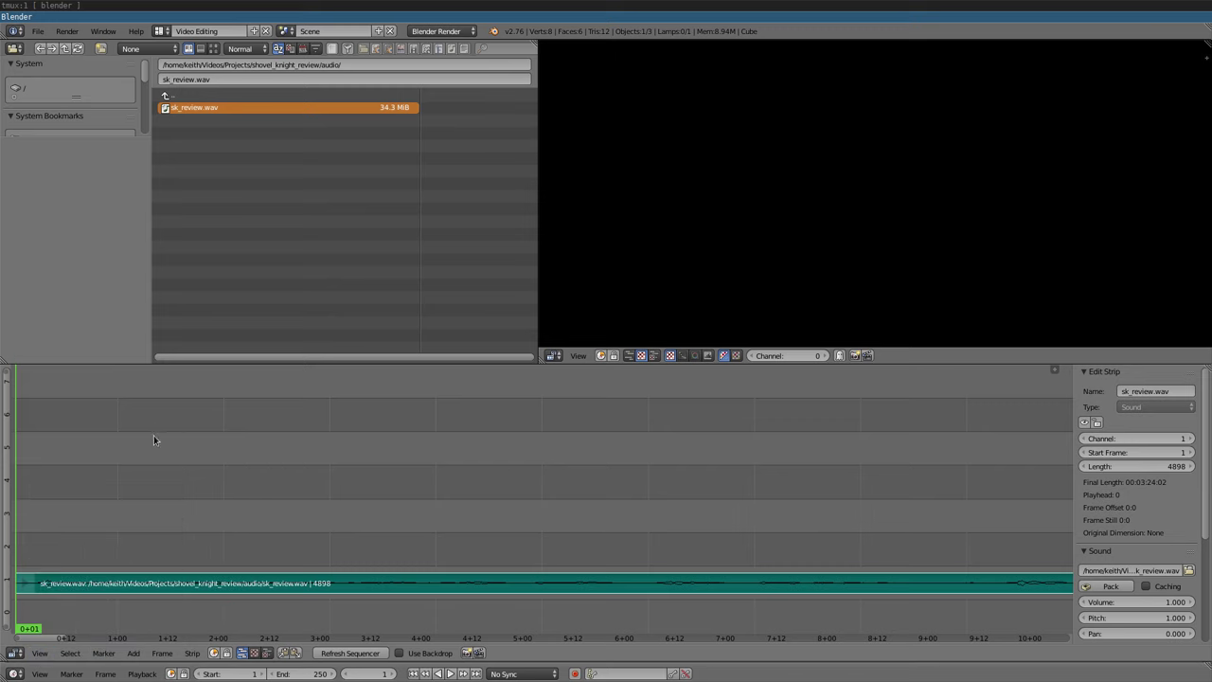
pyautogui.hotkey('alt', 'a')
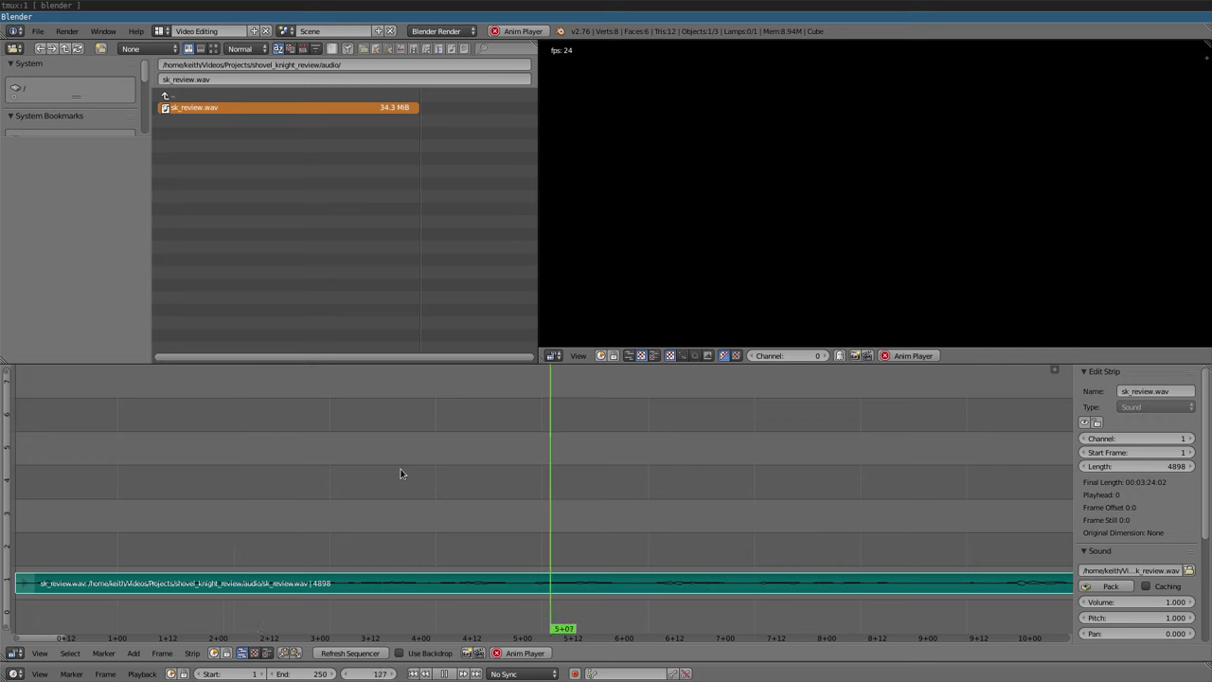
pyautogui.click(625, 490)
pyautogui.click(625, 489)
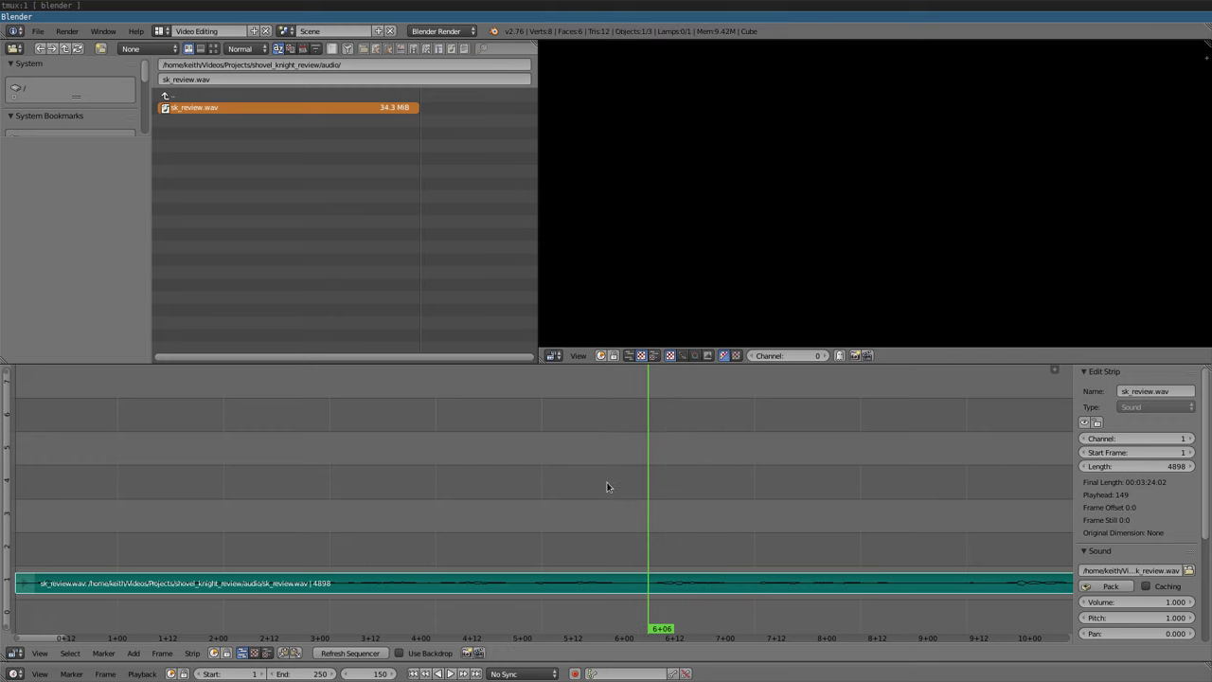
pyautogui.click(607, 487)
pyautogui.click(602, 486)
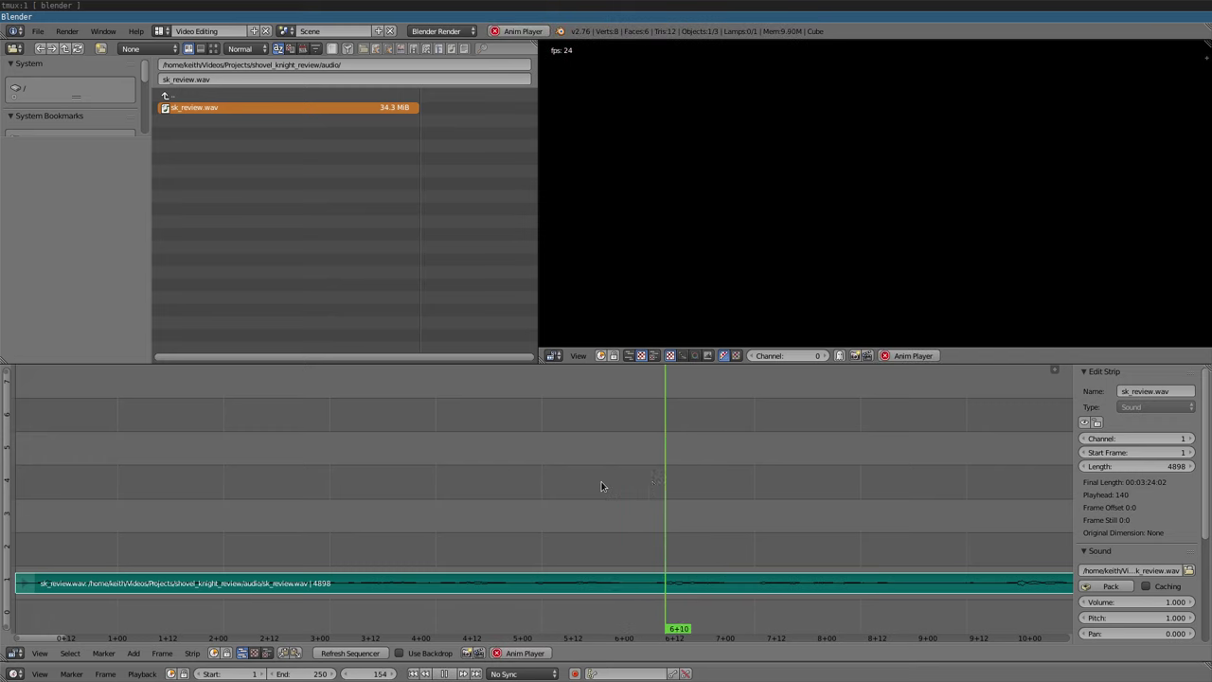
pyautogui.click(601, 486)
pyautogui.click(606, 485)
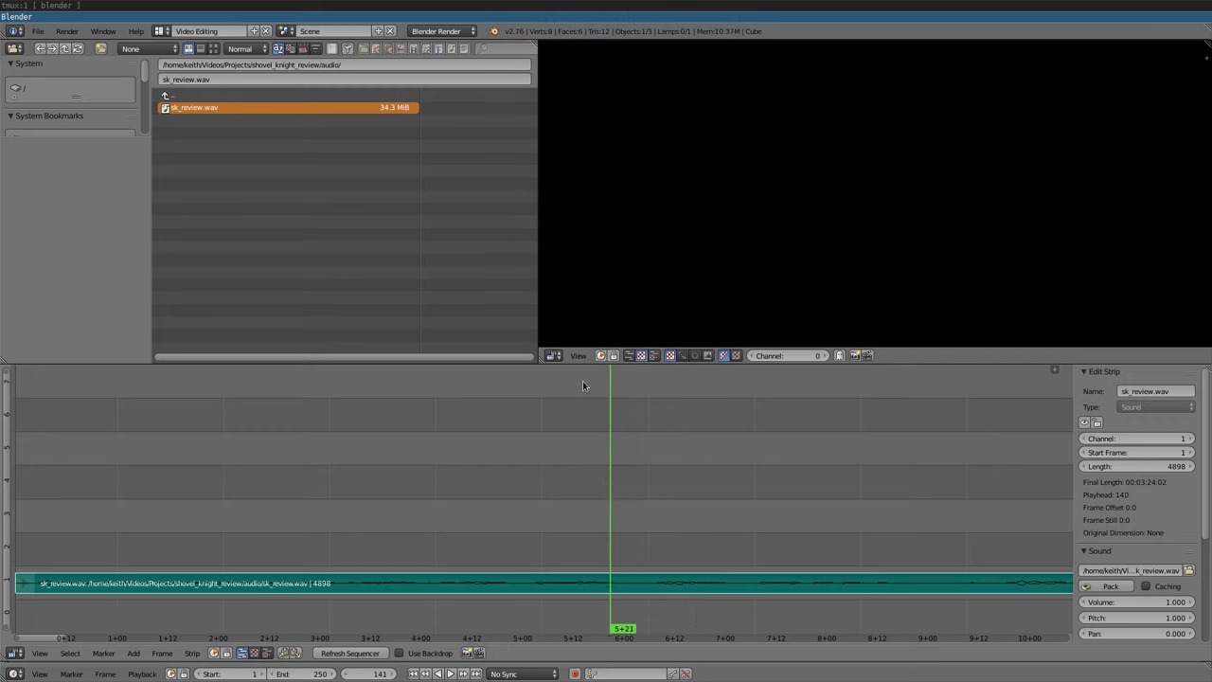
# Replay the narration from the playhead and stop at frame 142
pyautogui.hotkey('alt', 'a')
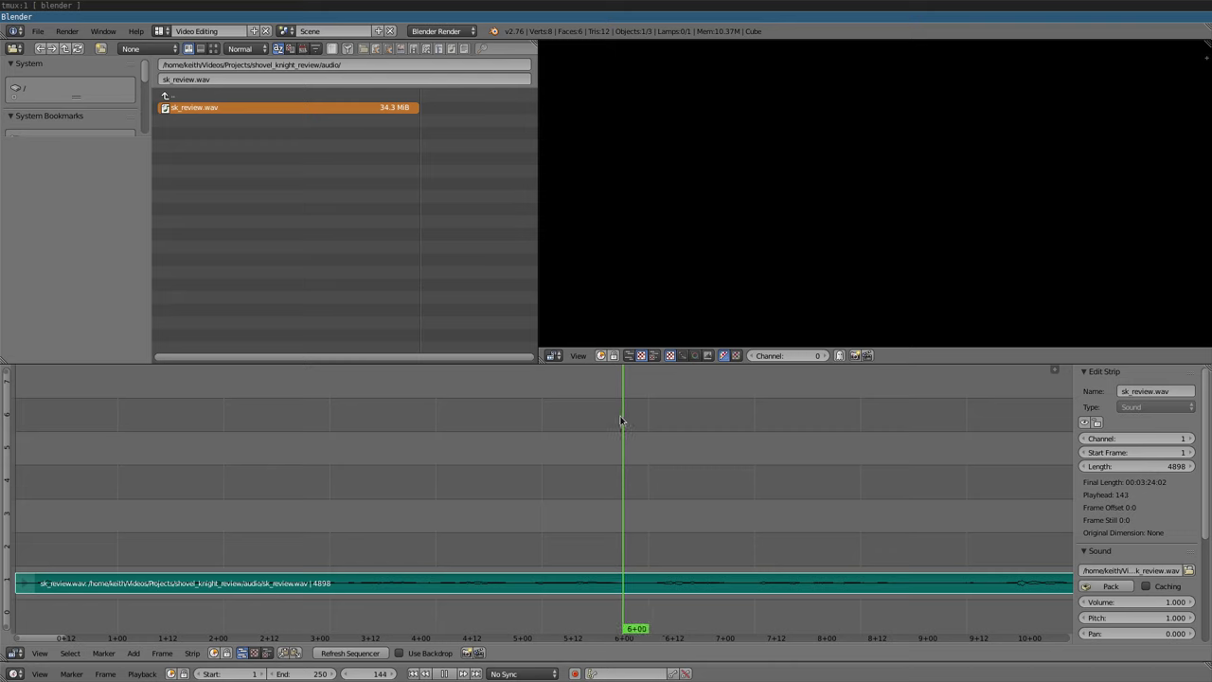
pyautogui.click(616, 419)
pyautogui.hotkey('alt', 'a')
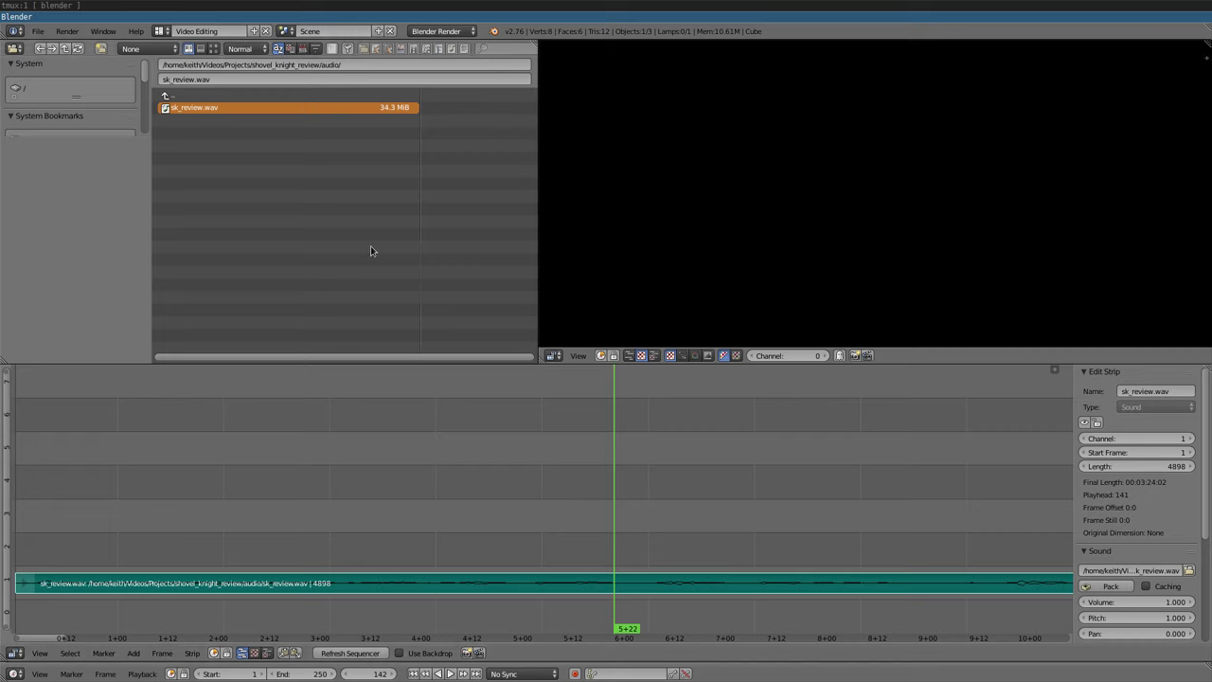
# Drag sk-lvl1.mkv from the videos folder into the sequencer at frame 142 and select its sound strip
pyautogui.click(267, 96)
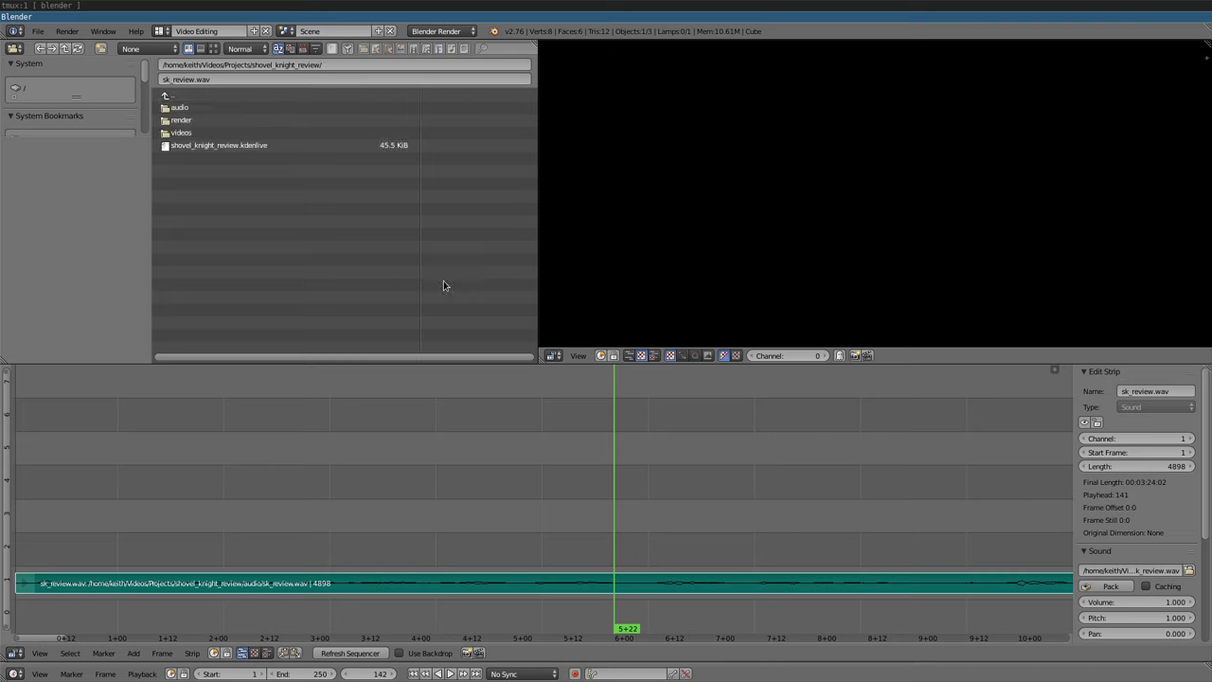
pyautogui.click(232, 134)
pyautogui.click(227, 134)
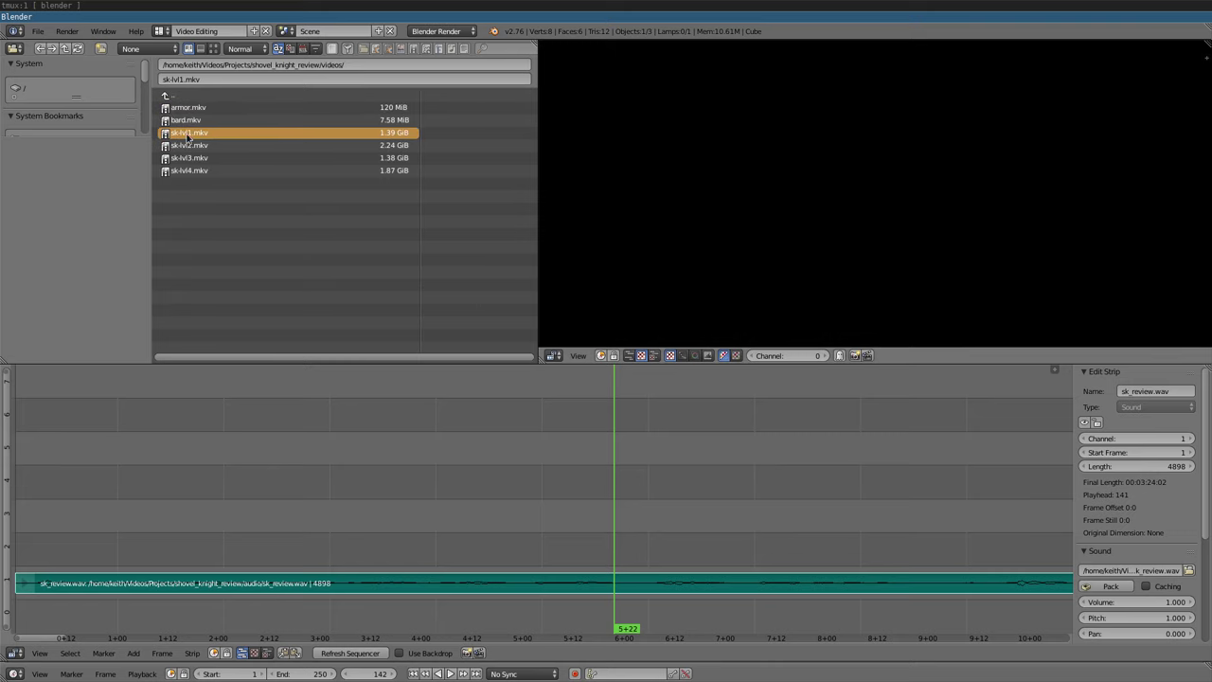
pyautogui.moveTo(186, 133); pyautogui.dragTo(625, 473)
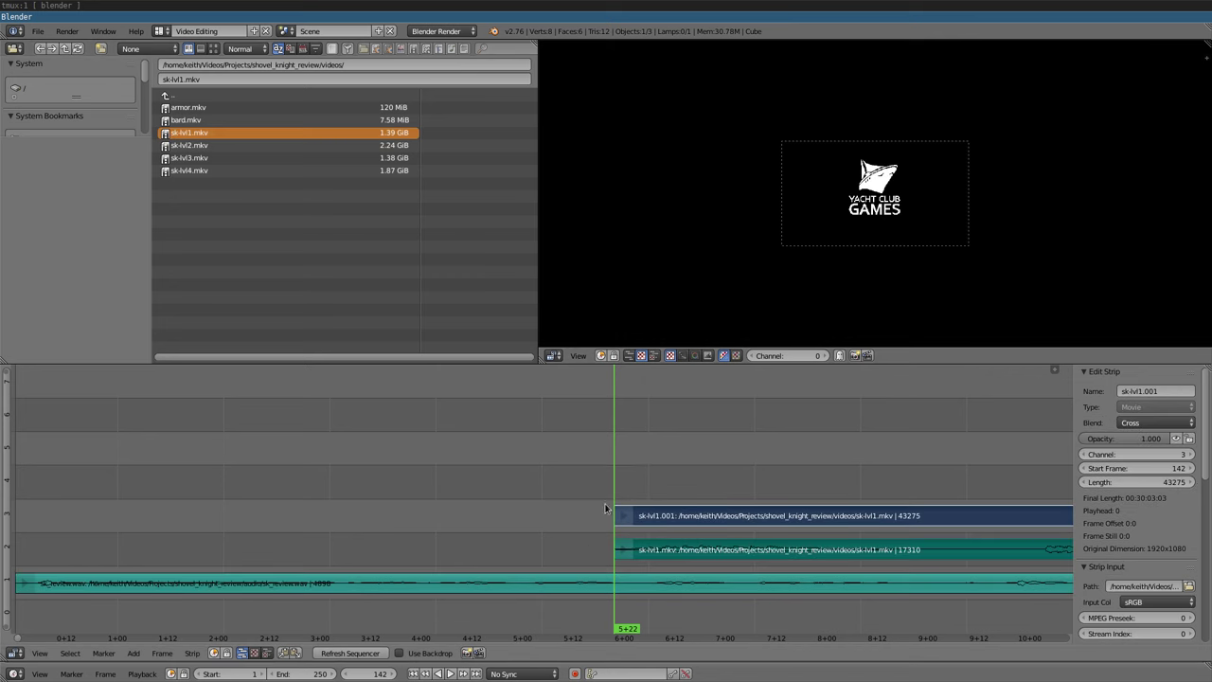
pyautogui.click(658, 558)
pyautogui.click(626, 552)
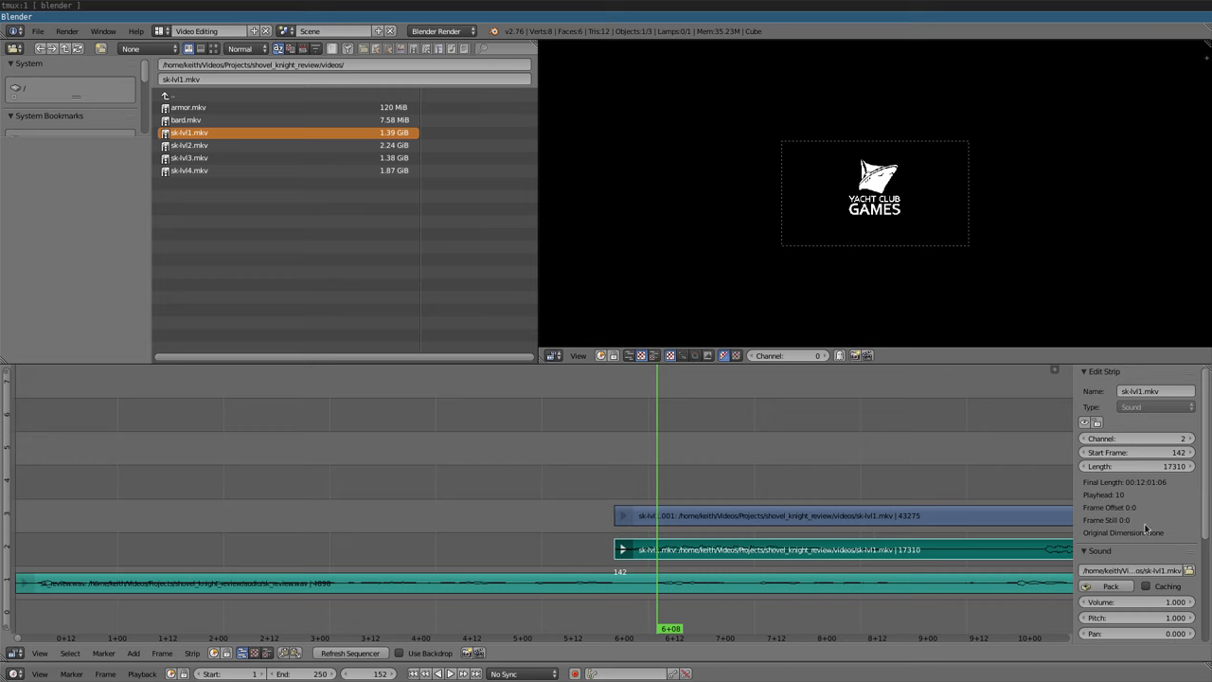
pyautogui.scroll(-2, 1155, 526)
# Set the sk-lvl1.mkv sound strip's volume to 0.010
pyautogui.click(1179, 551)
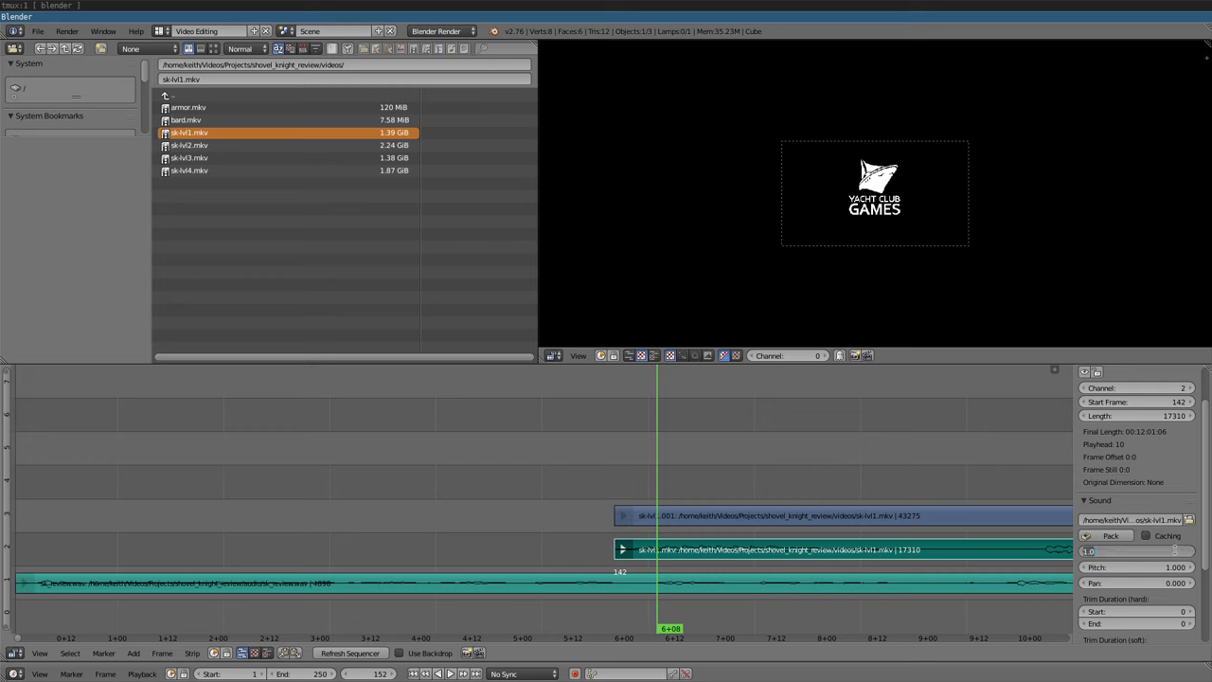
pyautogui.write('0')
pyautogui.press('Return')
pyautogui.click(1177, 553)
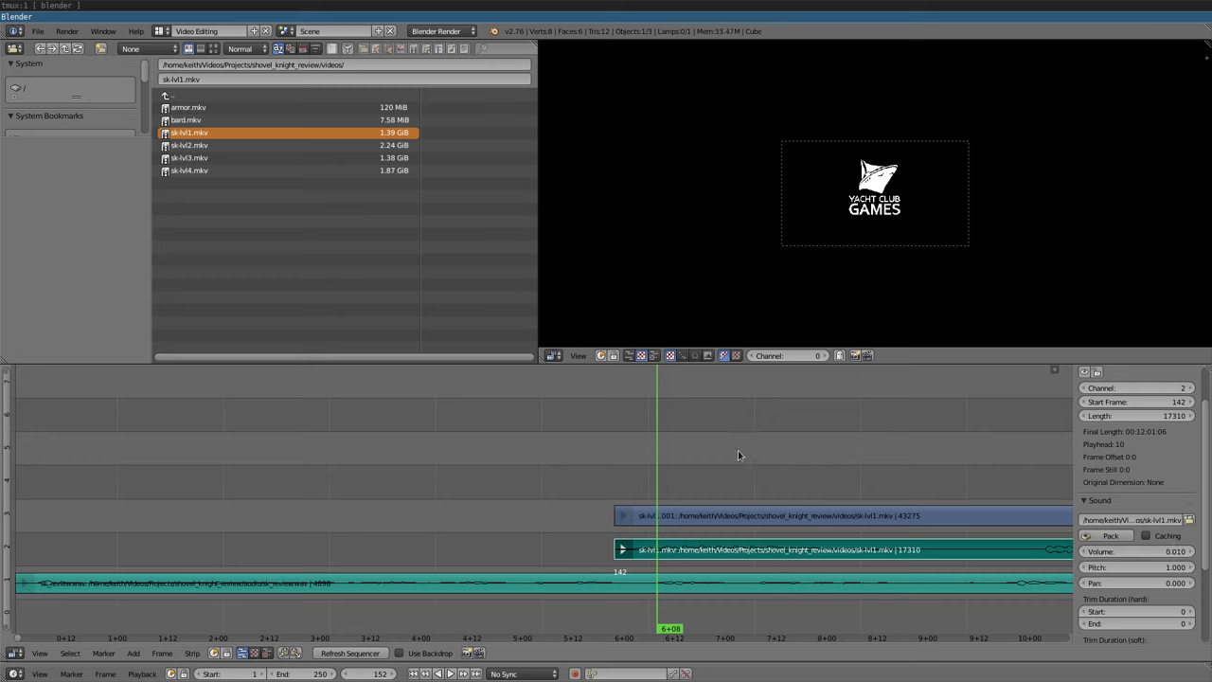
# Preview playback from frame 142 to hear the quieter gameplay audio
pyautogui.hotkey('alt', 'a')
pyautogui.click(603, 439)
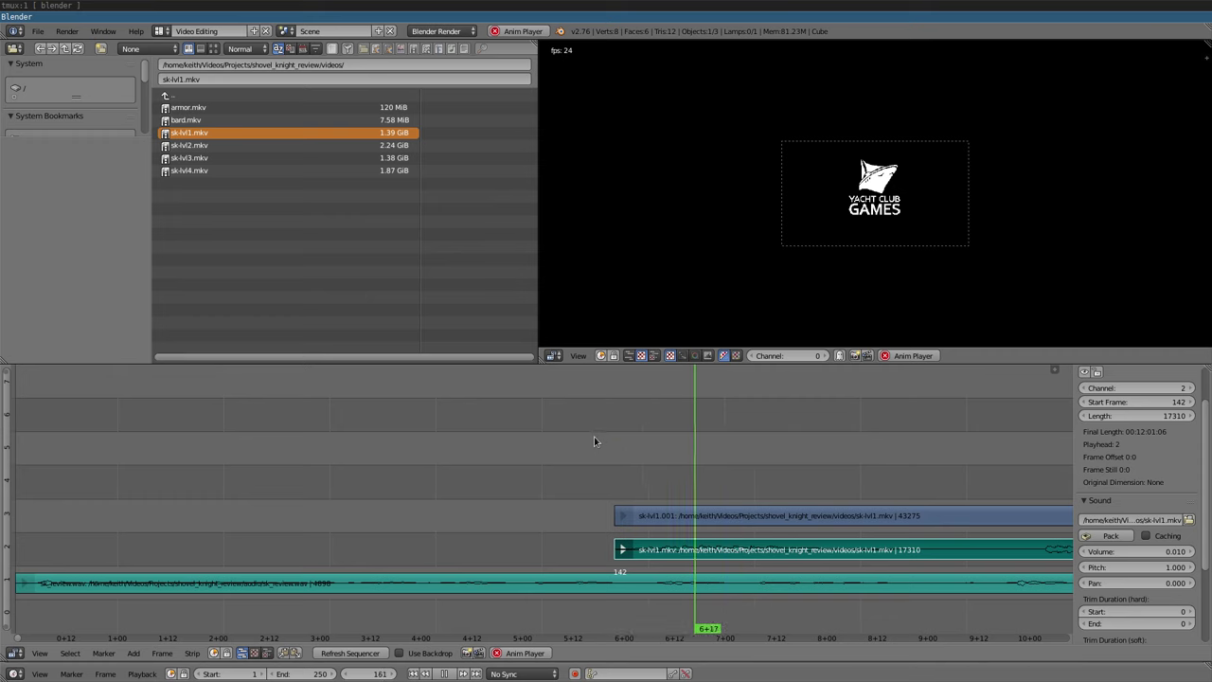
pyautogui.press('Escape')
pyautogui.click(611, 489)
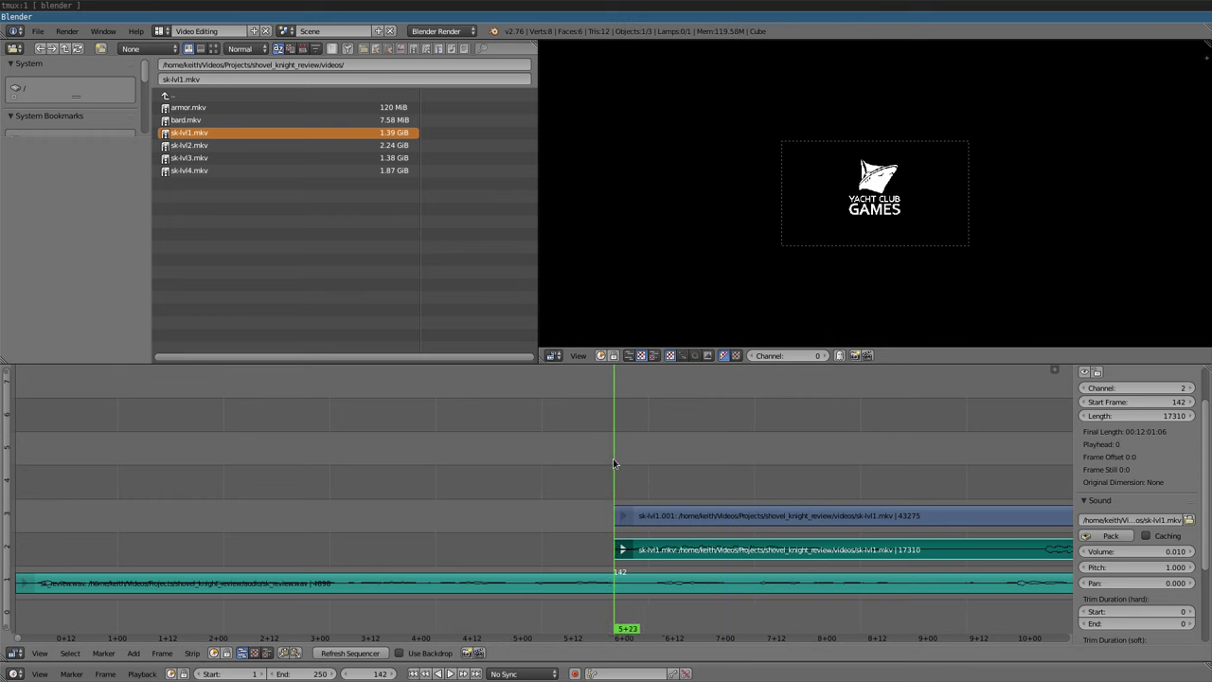
pyautogui.hotkey('alt', 'a')
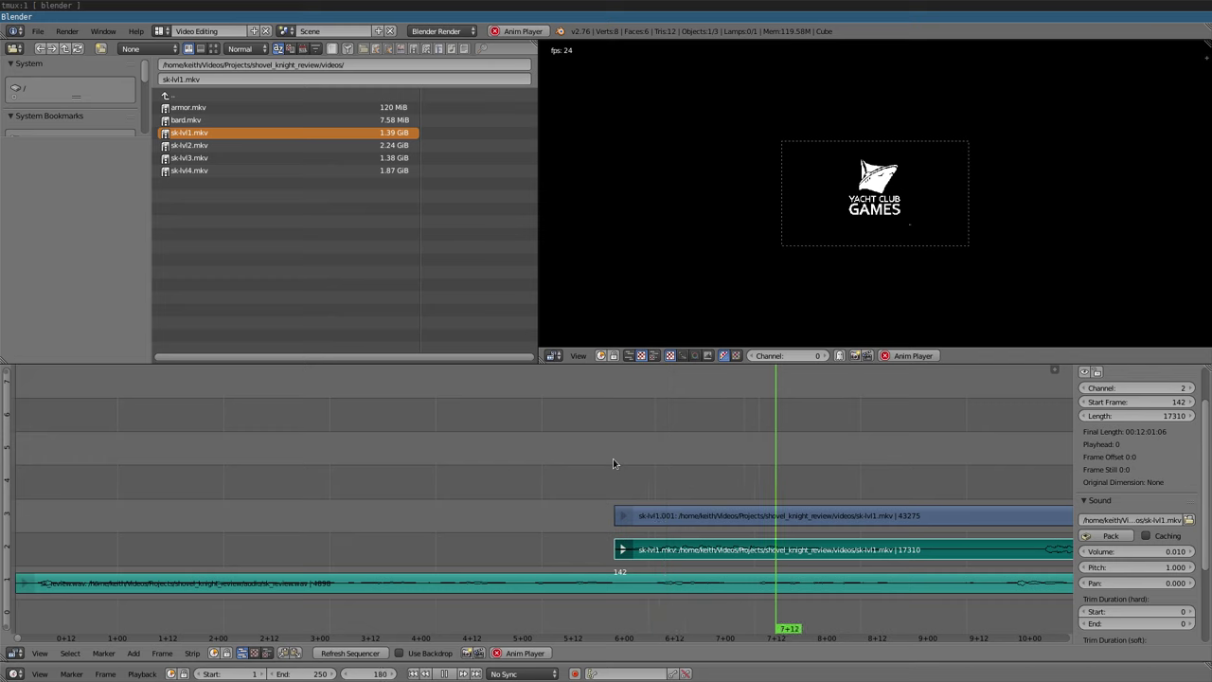
# Cut the gameplay video, its sound and the narration strips at frame 213
pyautogui.press('Escape')
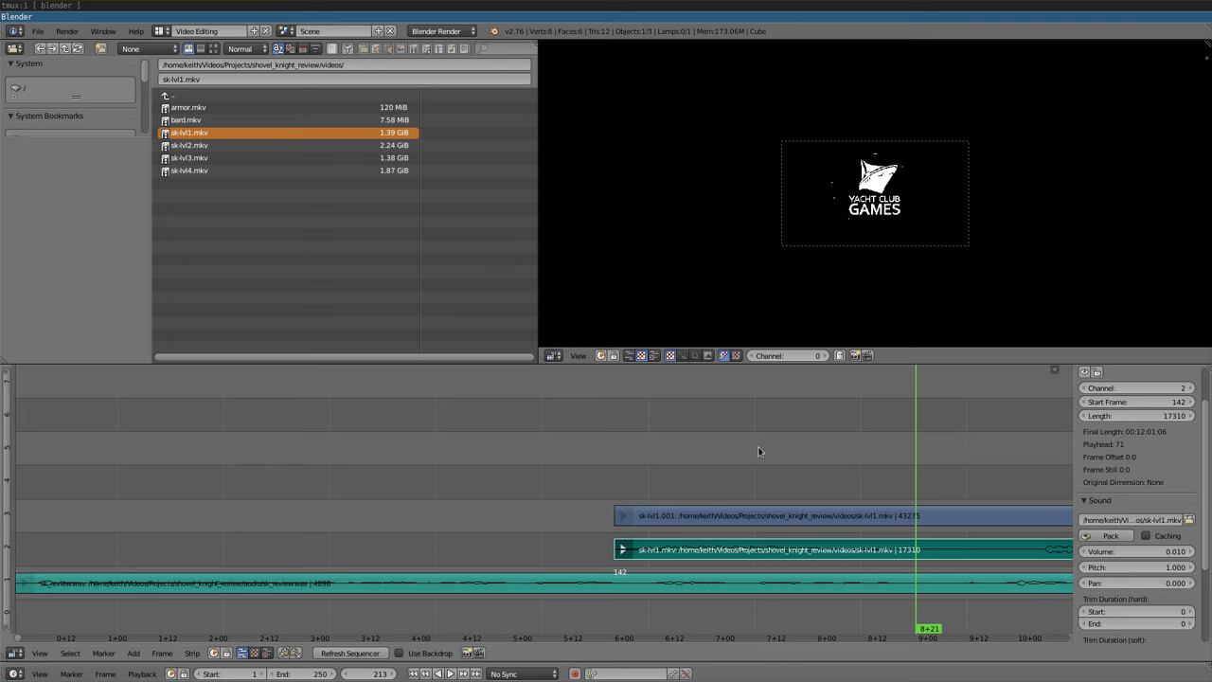
pyautogui.click(921, 533)
pyautogui.press('k')
pyautogui.rightClick(911, 553)
pyautogui.press('k')
pyautogui.rightClick(923, 583)
pyautogui.press('k')
# Move the later video piece sk-lvl1.002 up to channel 6, then quit Blender
pyautogui.rightClick(954, 549)
pyautogui.rightClick(966, 523)
pyautogui.press('g')
pyautogui.click(687, 454)
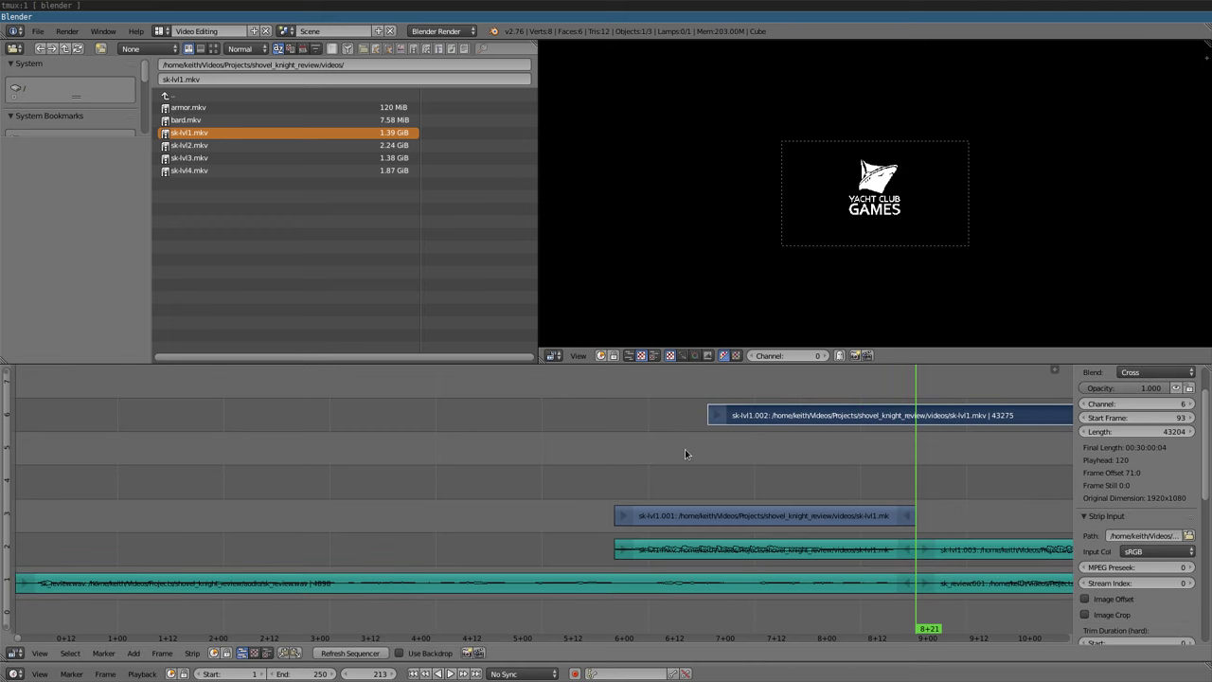
pyautogui.hotkey('ctrl', 'q')
pyautogui.click(549, 381)
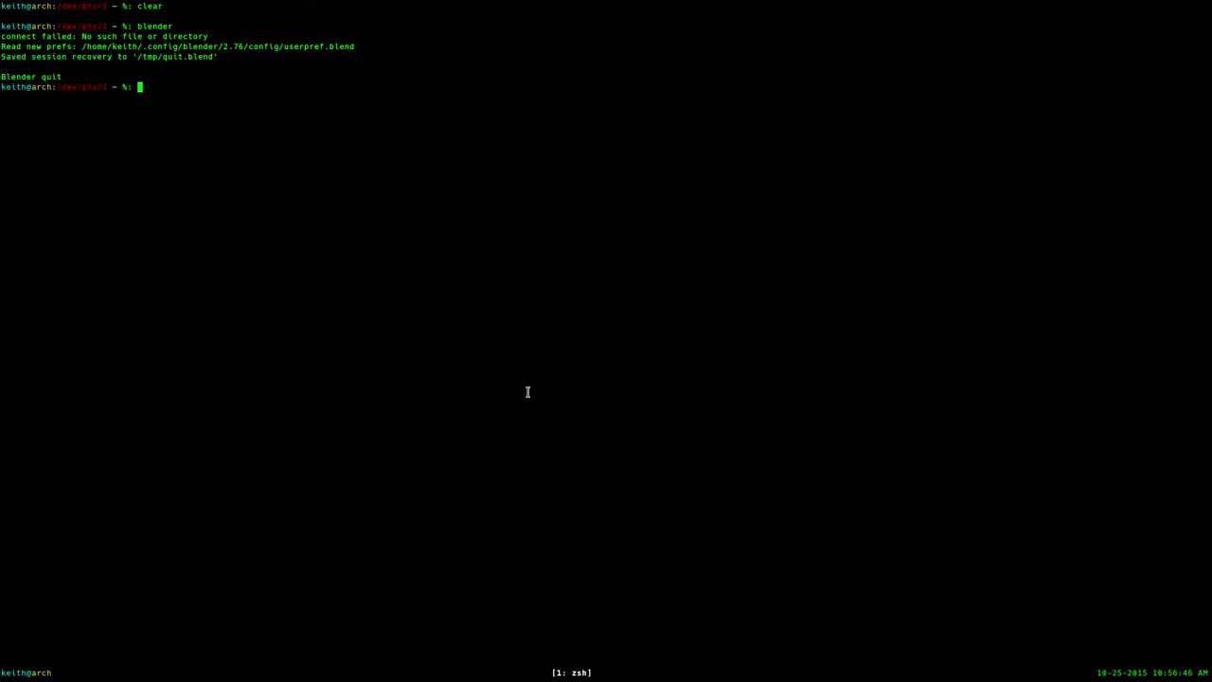